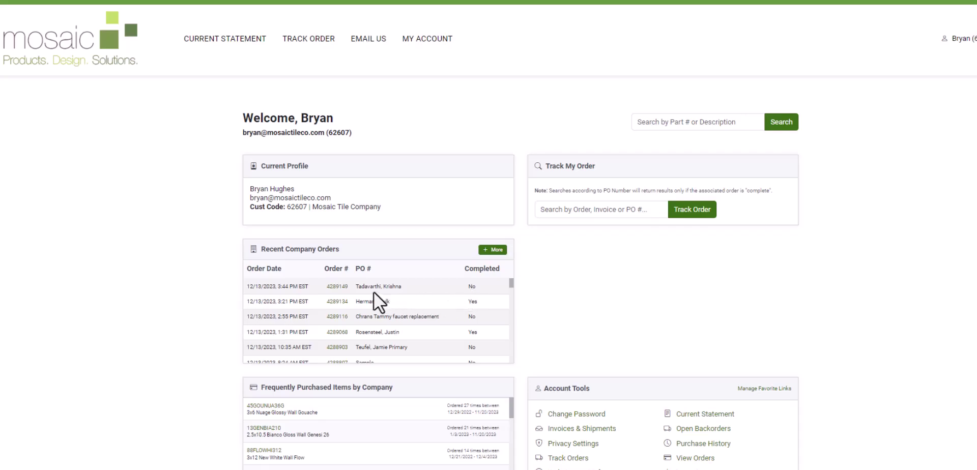
Open the top recent company order, request its ETA, and begin a comment
{"action": "left_click", "coordinate": [335, 288]}
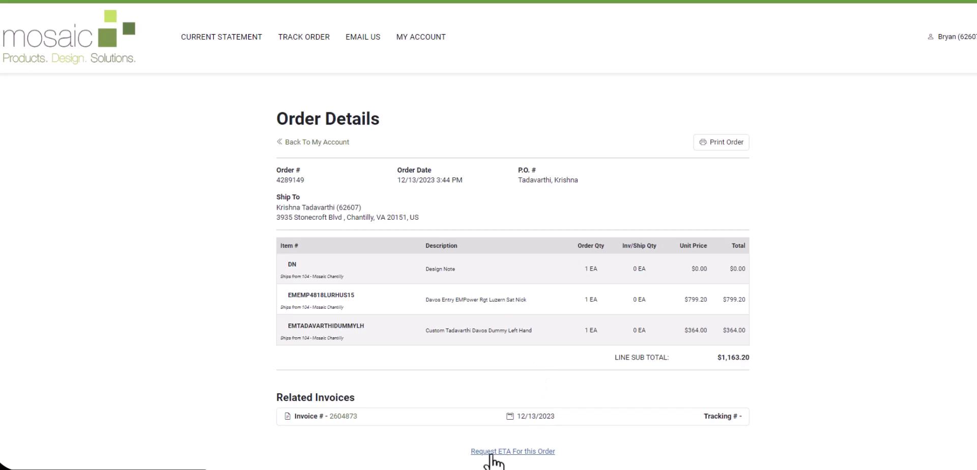
{"action": "left_click", "coordinate": [508, 455]}
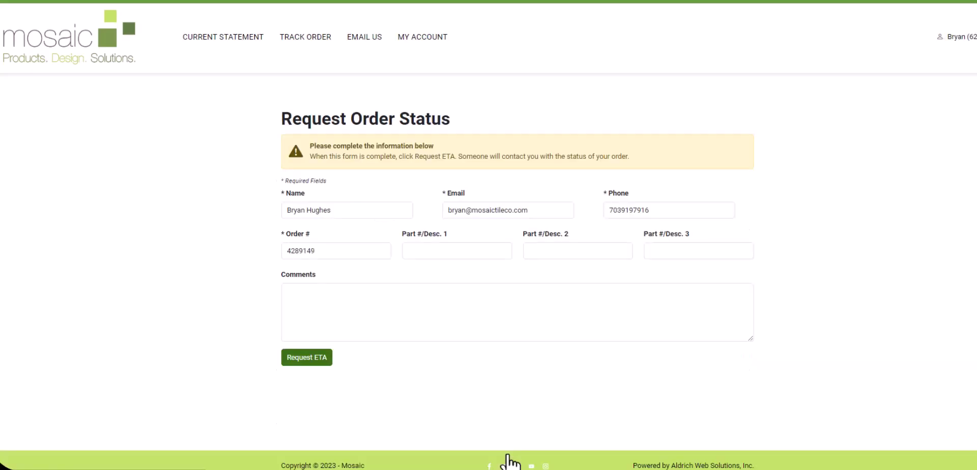
{"action": "left_click", "coordinate": [345, 299]}
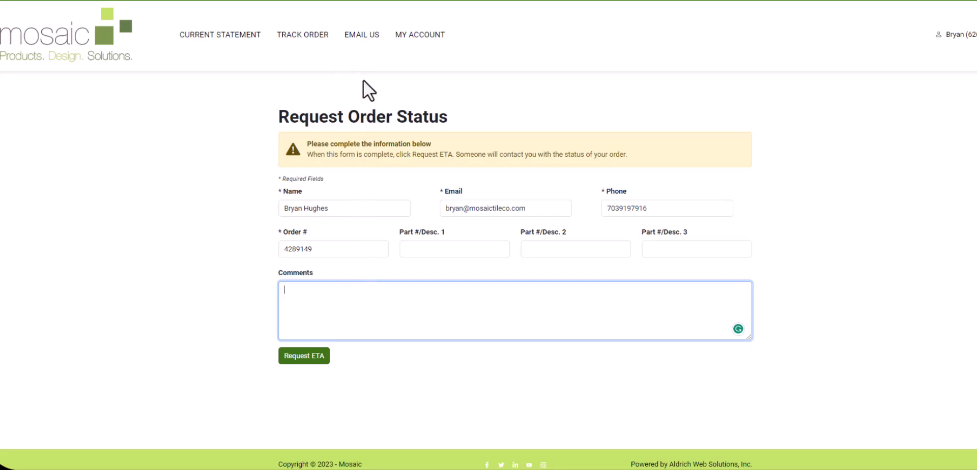
Return to the account dashboard and open the full company order list
{"action": "left_click", "coordinate": [417, 40]}
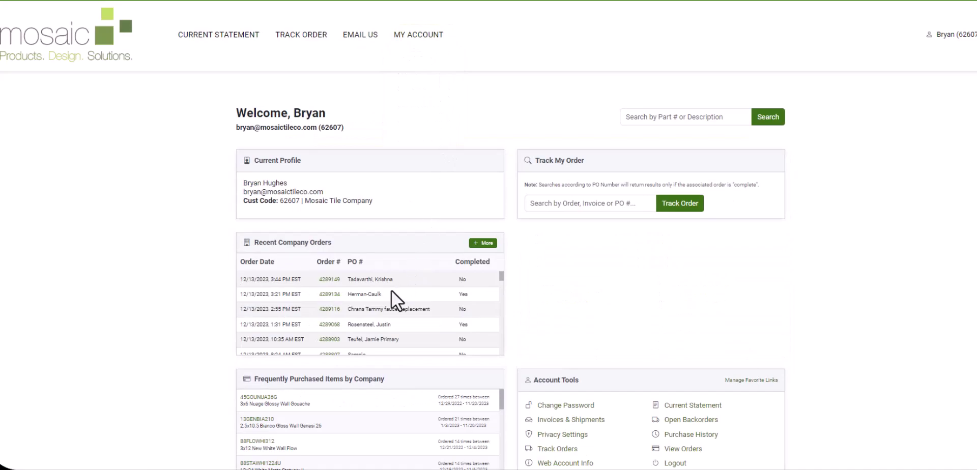
{"action": "scroll", "coordinate": [319, 308], "scroll_direction": "down", "scroll_amount": 5}
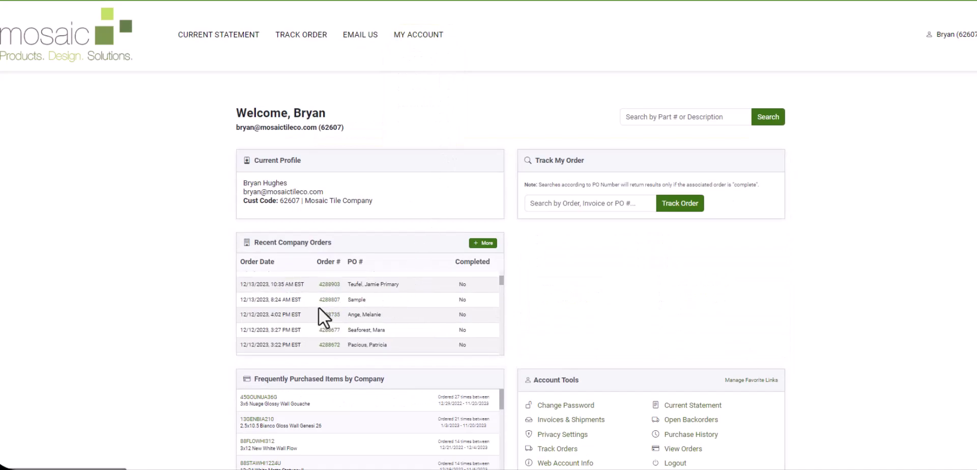
{"action": "scroll", "coordinate": [319, 328], "scroll_direction": "up", "scroll_amount": 5}
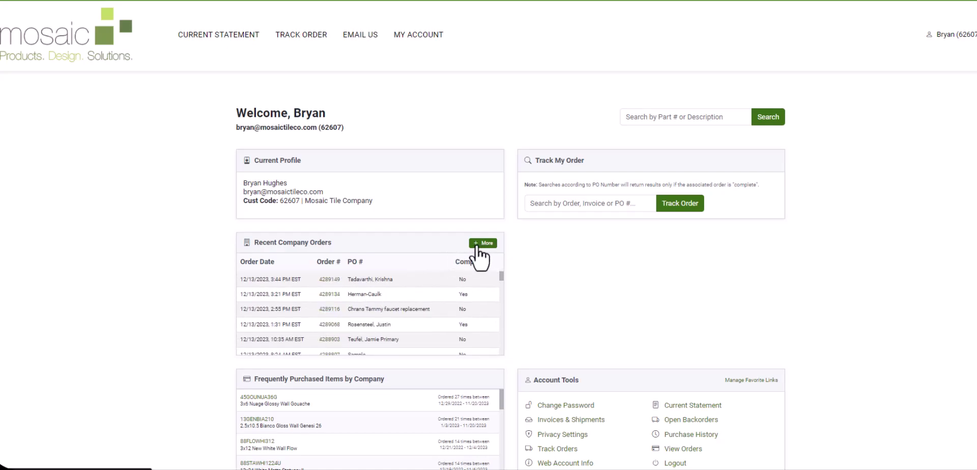
{"action": "left_click", "coordinate": [481, 244]}
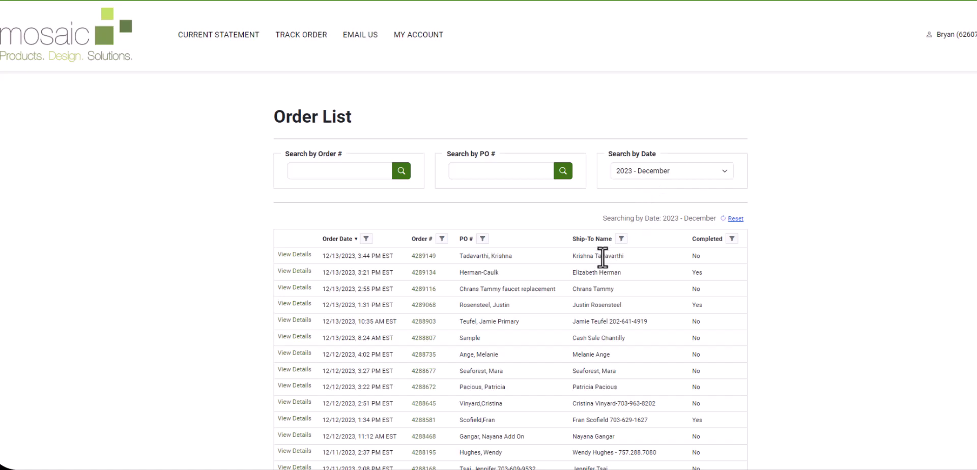
Filter the order list by date to 2023 - November
{"action": "scroll", "coordinate": [542, 281], "scroll_direction": "down", "scroll_amount": 5}
{"action": "scroll", "coordinate": [542, 284], "scroll_direction": "down", "scroll_amount": 3}
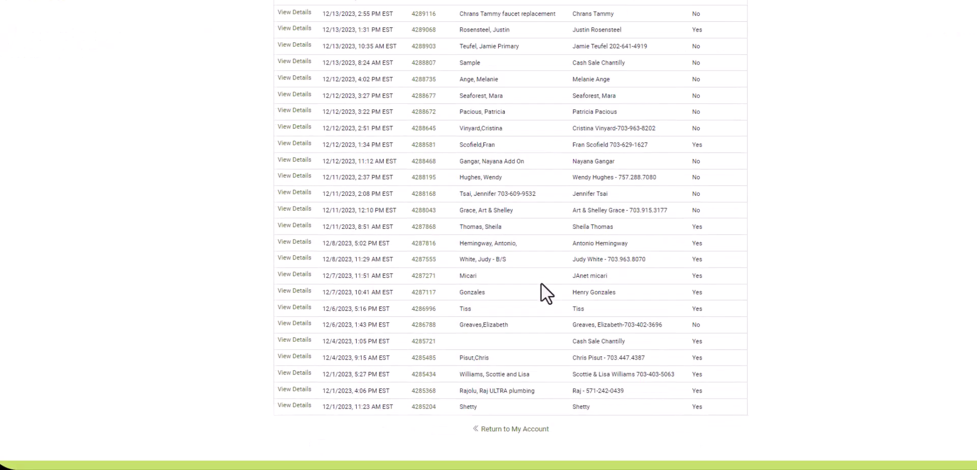
{"action": "scroll", "coordinate": [542, 285], "scroll_direction": "up", "scroll_amount": 8}
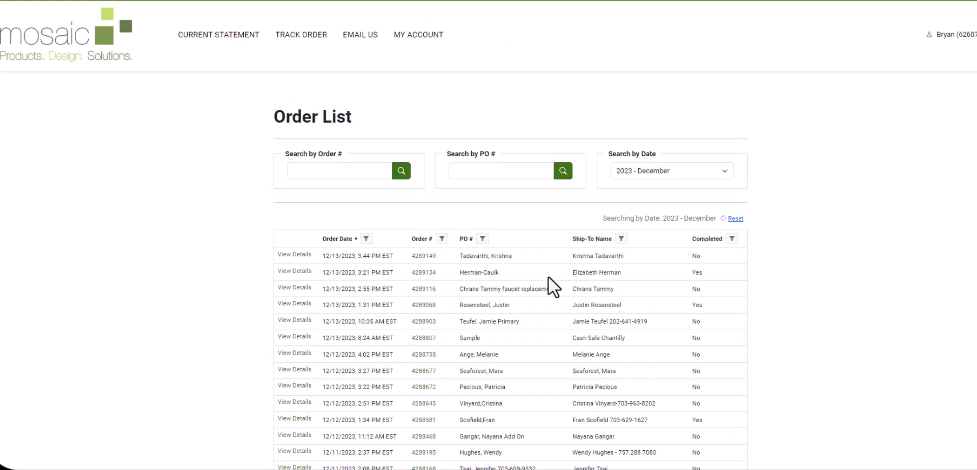
{"action": "left_click", "coordinate": [649, 179]}
{"action": "left_click", "coordinate": [654, 193]}
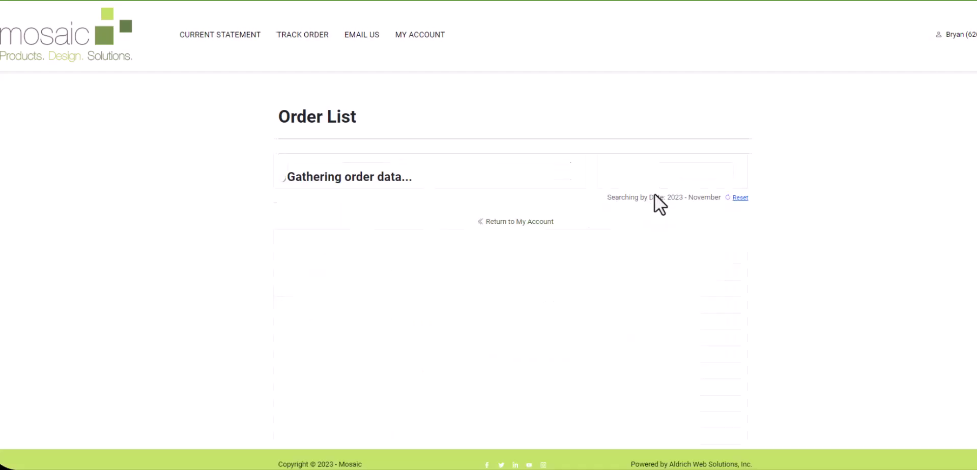
{"action": "scroll", "coordinate": [472, 275], "scroll_direction": "down", "scroll_amount": 4}
{"action": "scroll", "coordinate": [475, 281], "scroll_direction": "up", "scroll_amount": 1}
{"action": "scroll", "coordinate": [475, 281], "scroll_direction": "up", "scroll_amount": 4}
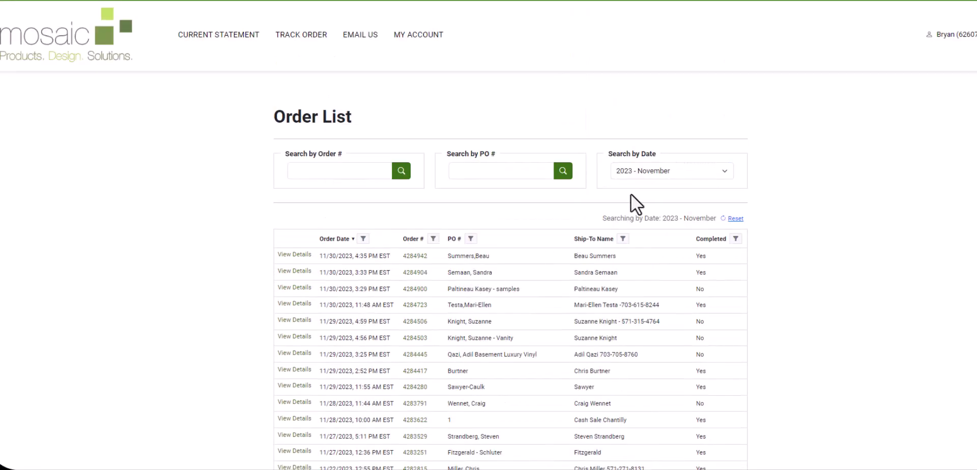
{"action": "left_click", "coordinate": [640, 173]}
{"action": "scroll", "coordinate": [640, 319], "scroll_direction": "down", "scroll_amount": 5}
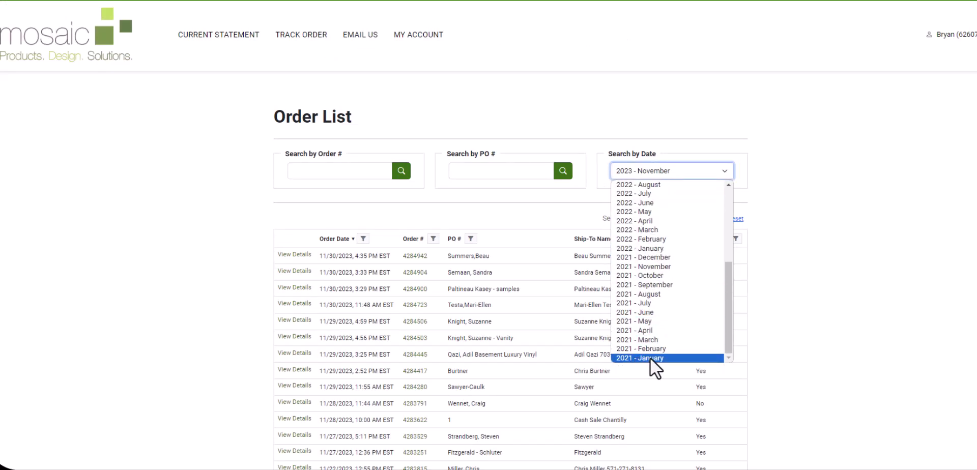
{"action": "left_click", "coordinate": [257, 217]}
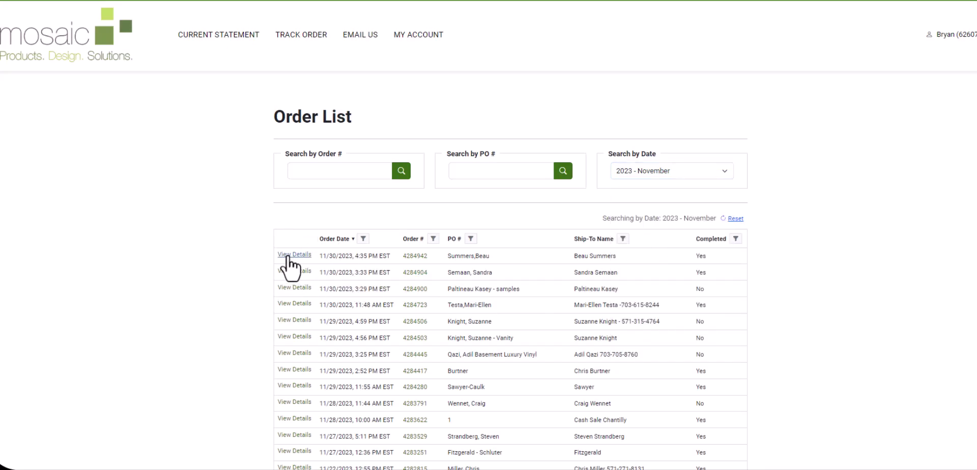
Expand the first November order's invoices and items, view its Order Details, then go back
{"action": "left_click", "coordinate": [288, 255]}
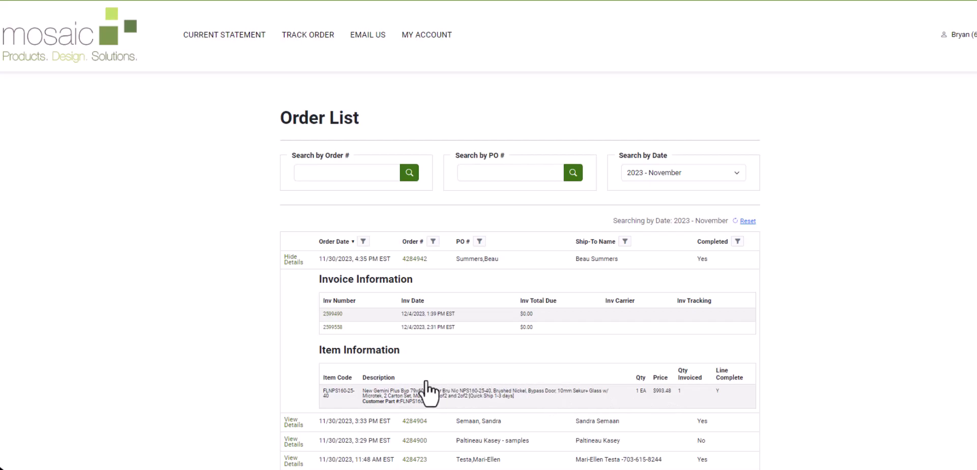
{"action": "left_click", "coordinate": [408, 260]}
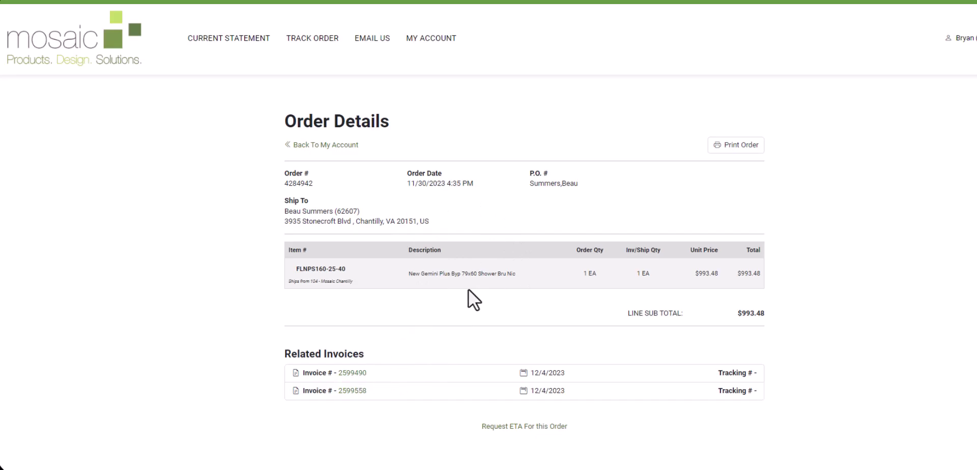
{"action": "left_click", "coordinate": [432, 40]}
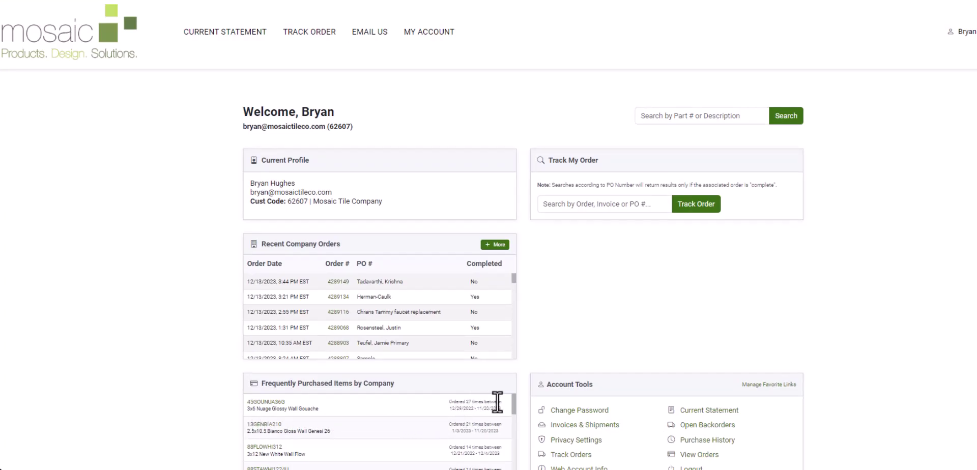
Open product 45GOUNUA36G and check its Inventory Detail by location
{"action": "left_click", "coordinate": [262, 405]}
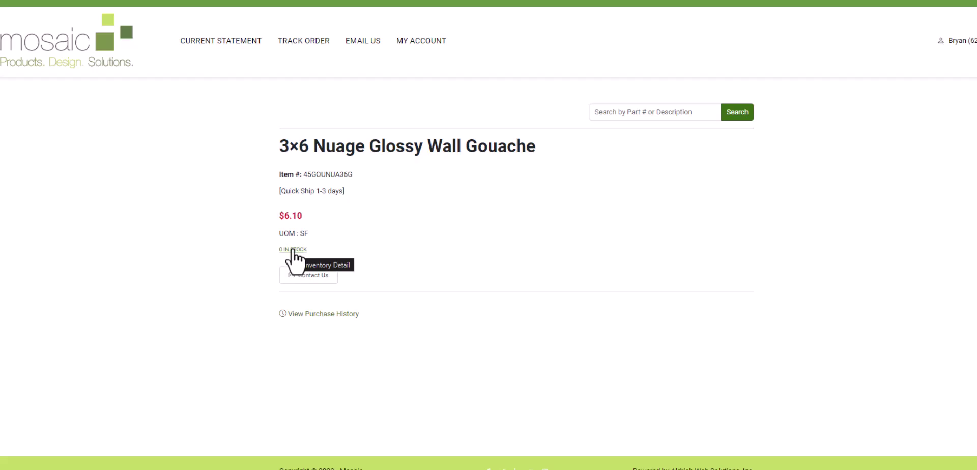
{"action": "left_click", "coordinate": [293, 249]}
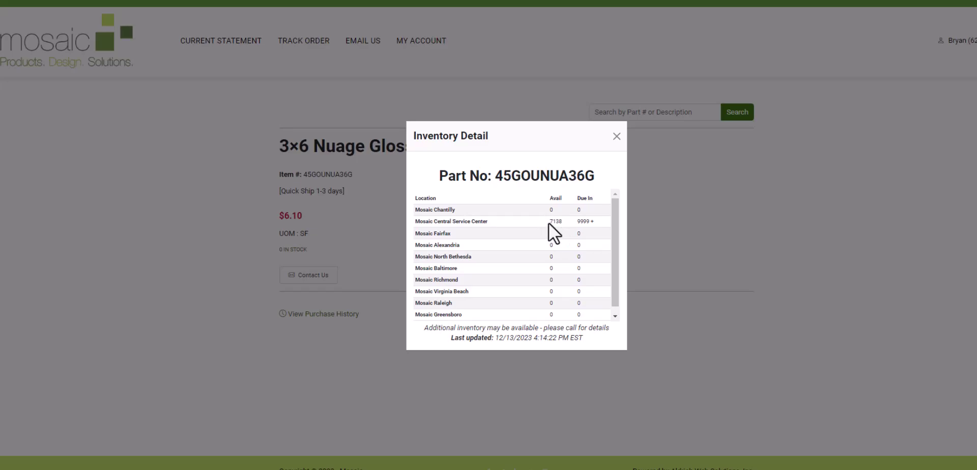
{"action": "left_click", "coordinate": [617, 136]}
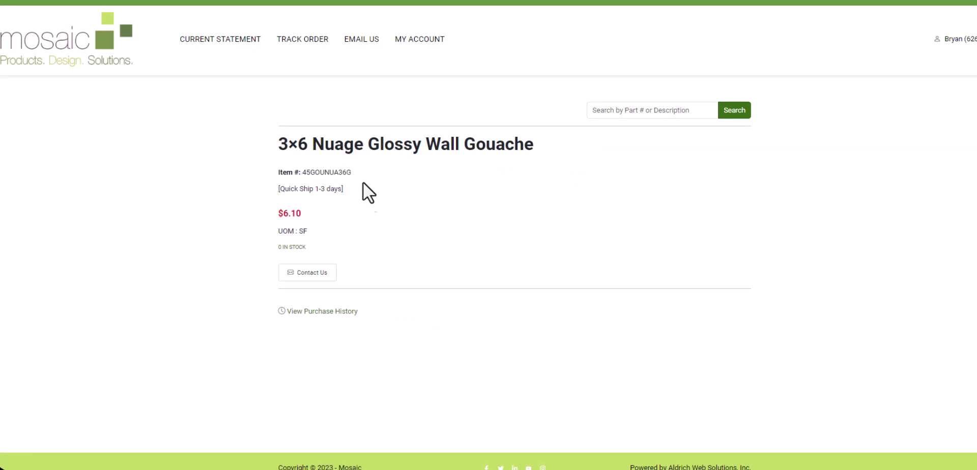
View the tile's purchase history, read the latest invoice, and return to MY ACCOUNT
{"action": "left_click", "coordinate": [315, 312]}
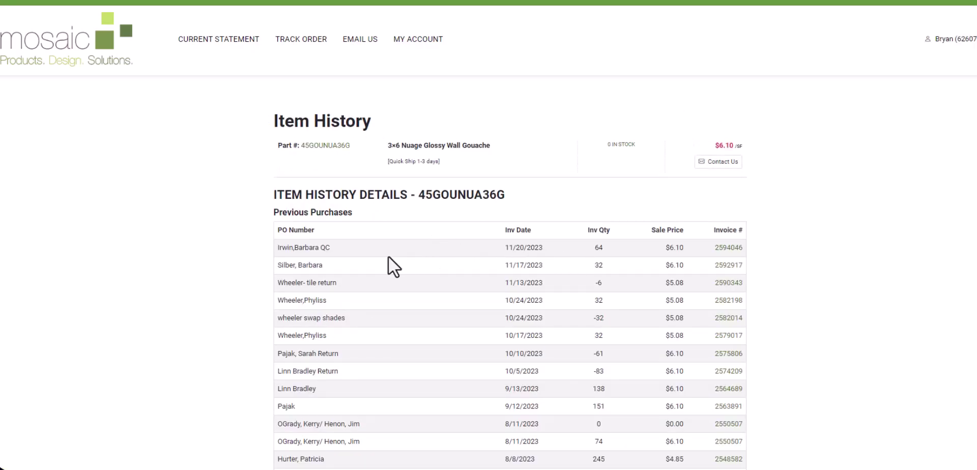
{"action": "scroll", "coordinate": [372, 261], "scroll_direction": "down", "scroll_amount": 2}
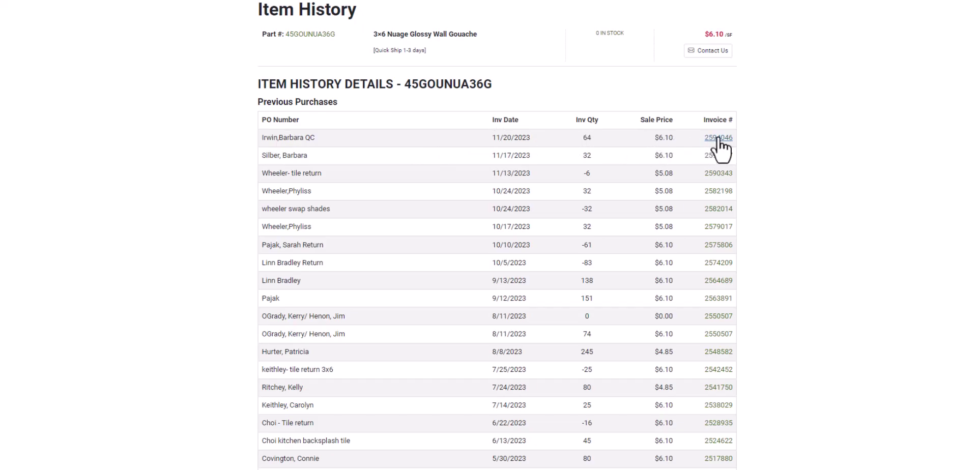
{"action": "left_click", "coordinate": [719, 139]}
{"action": "scroll", "coordinate": [413, 244], "scroll_direction": "down", "scroll_amount": 3}
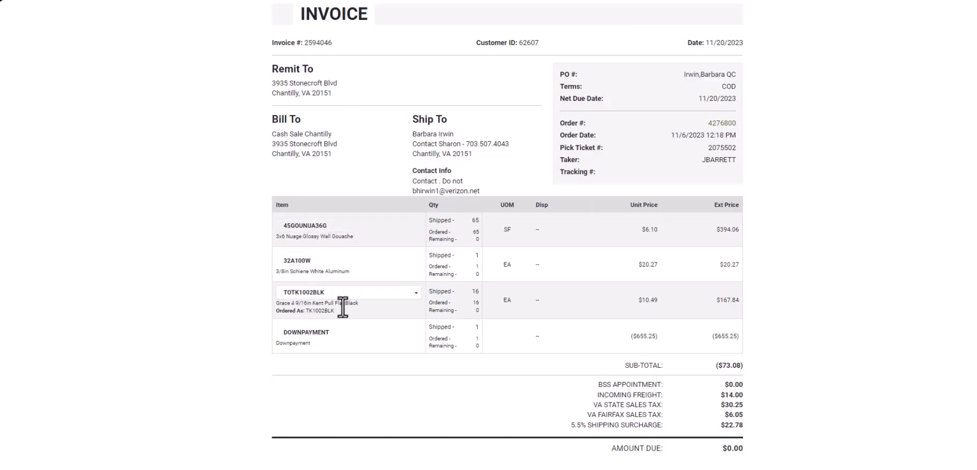
{"action": "scroll", "coordinate": [376, 365], "scroll_direction": "up", "scroll_amount": 3}
{"action": "left_click", "coordinate": [416, 45]}
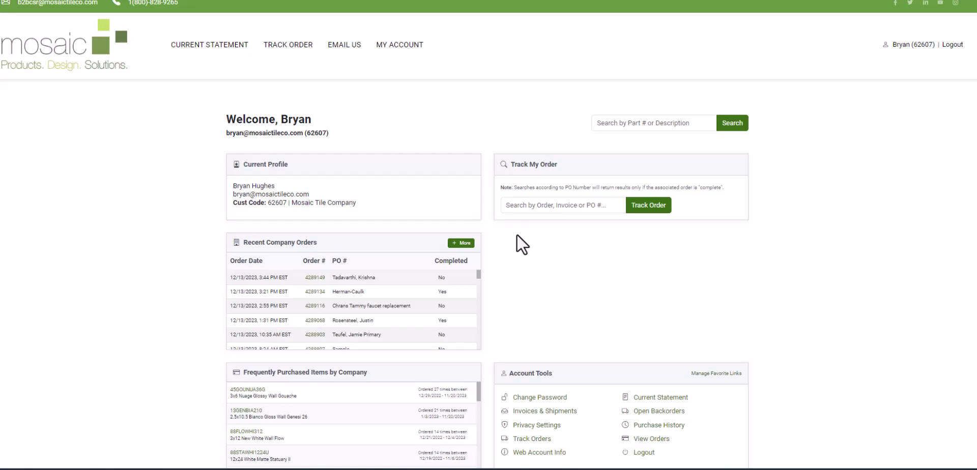
Track the pasted order number, view that order's details, and go back
{"action": "left_click", "coordinate": [524, 209]}
{"action": "left_click_drag", "start_coordinate": [519, 209], "coordinate": [485, 211]}
{"action": "key", "text": "BackSpace"}
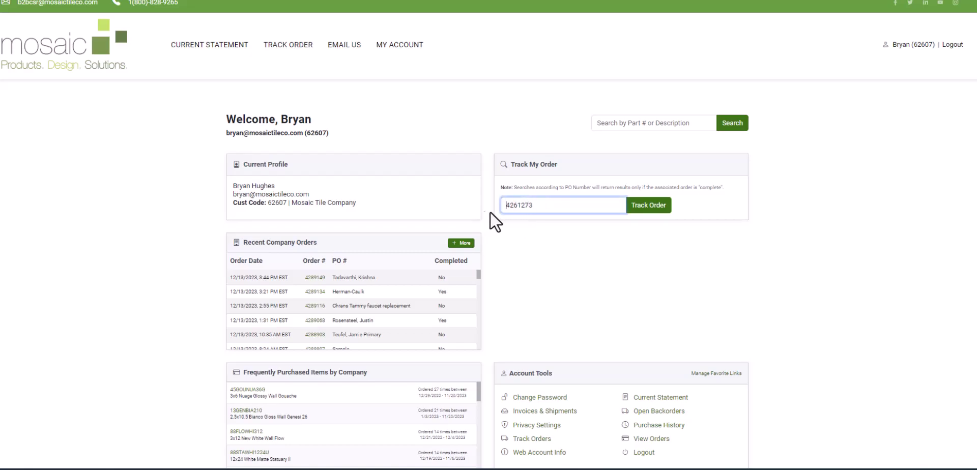
{"action": "left_click", "coordinate": [640, 209]}
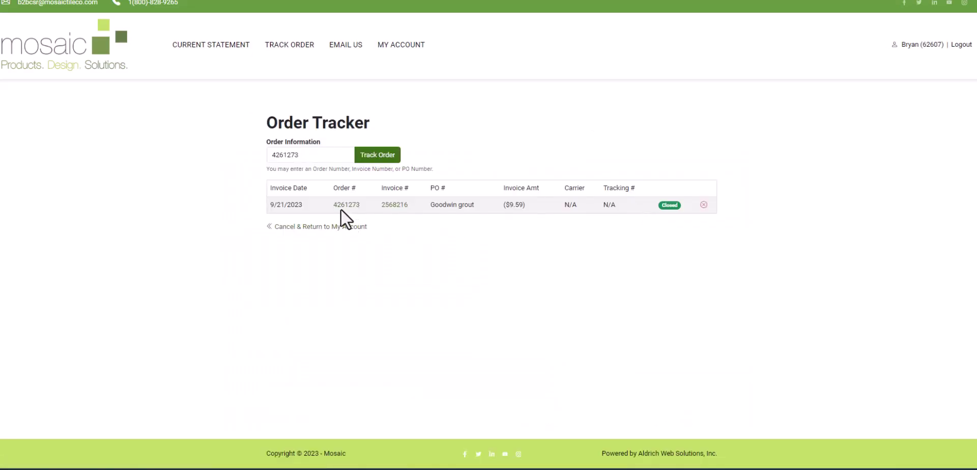
{"action": "left_click", "coordinate": [340, 206]}
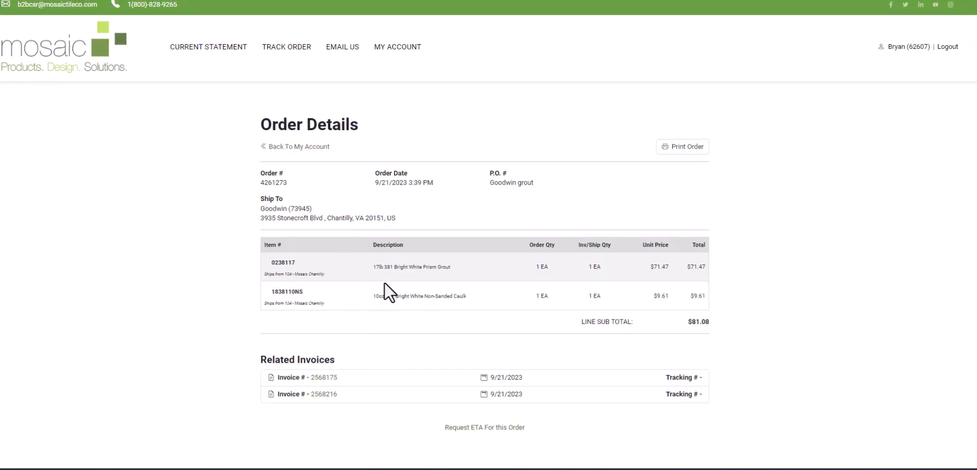
{"action": "left_click", "coordinate": [400, 46]}
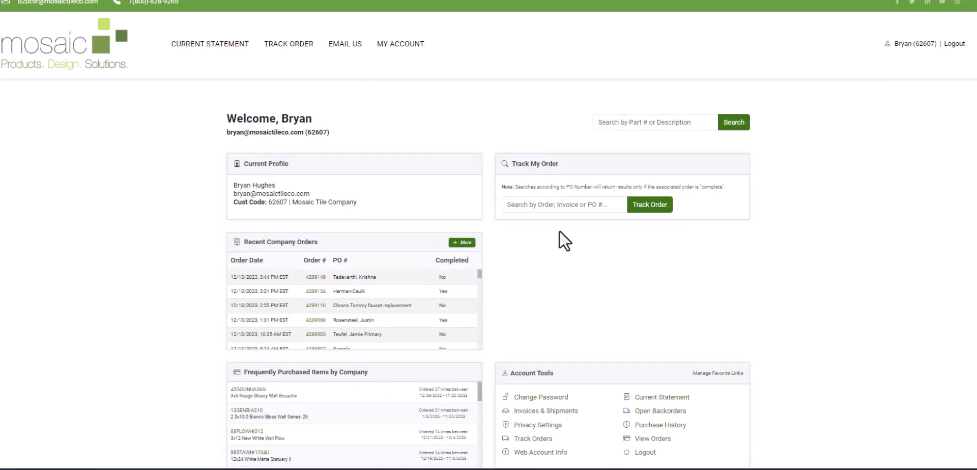
Search orders by the customer's PO name, then return to My Account Home
{"action": "left_click", "coordinate": [546, 205]}
{"action": "type", "text": "goodwin"}
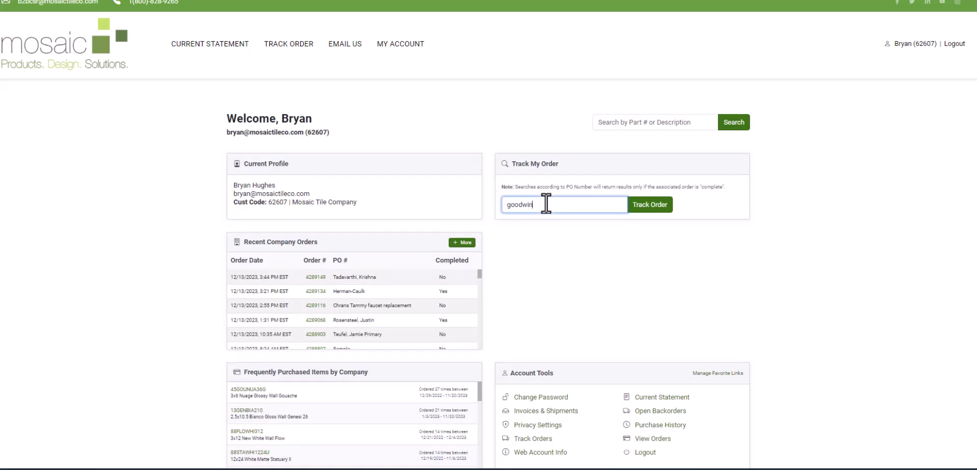
{"action": "key", "text": "Return"}
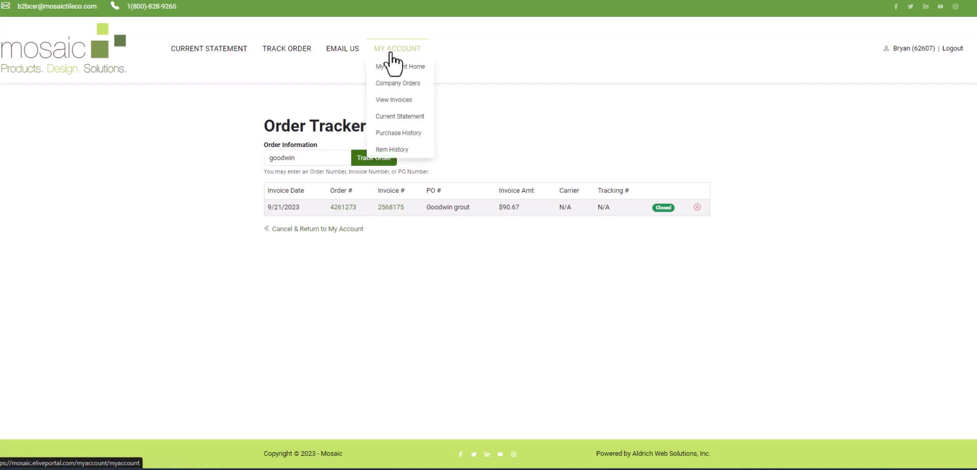
{"action": "left_click", "coordinate": [393, 65]}
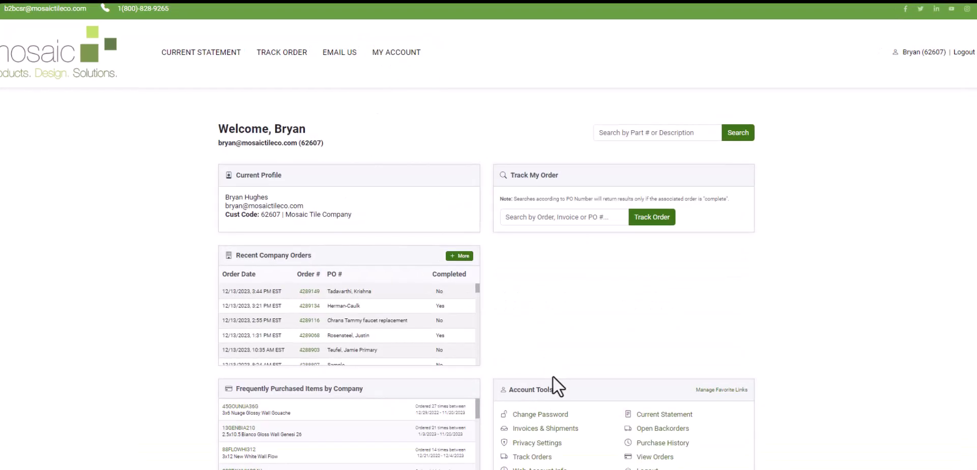
Open the Invoices & Shipments list, after backing out of the password change page
{"action": "left_click", "coordinate": [542, 415]}
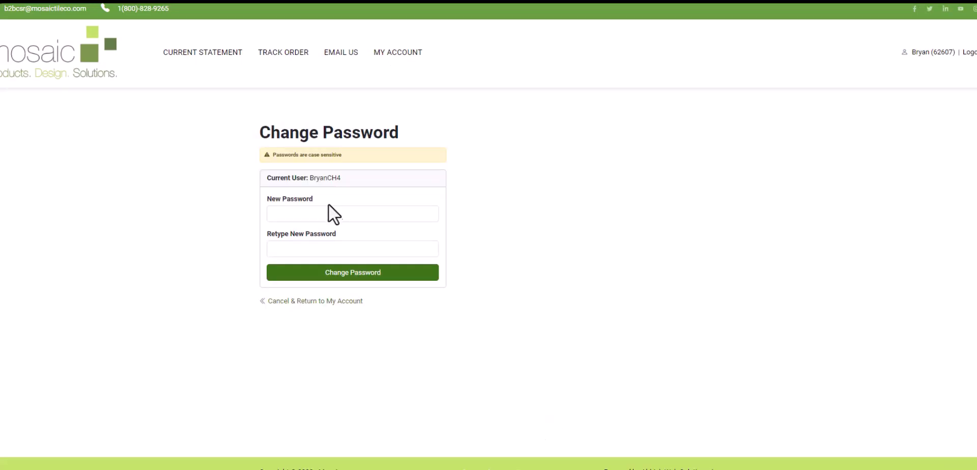
{"action": "left_click", "coordinate": [332, 302]}
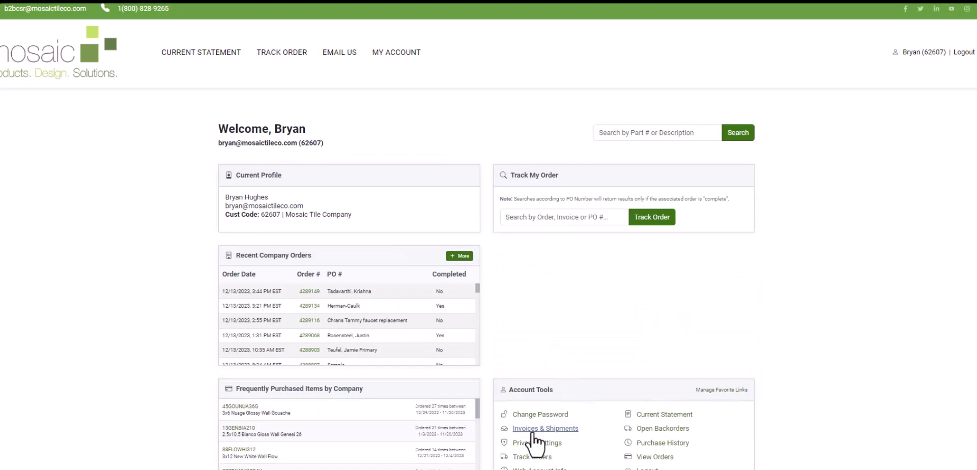
{"action": "left_click", "coordinate": [532, 433]}
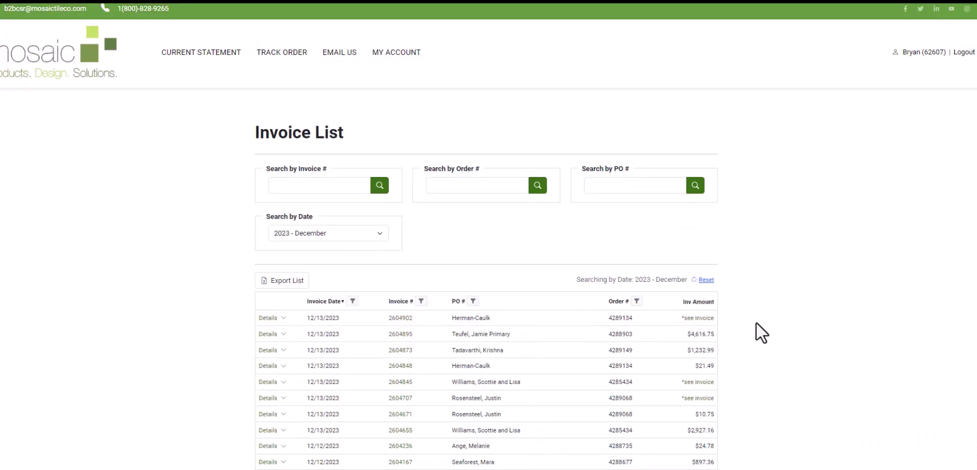
{"action": "scroll", "coordinate": [758, 322], "scroll_direction": "down", "scroll_amount": 1}
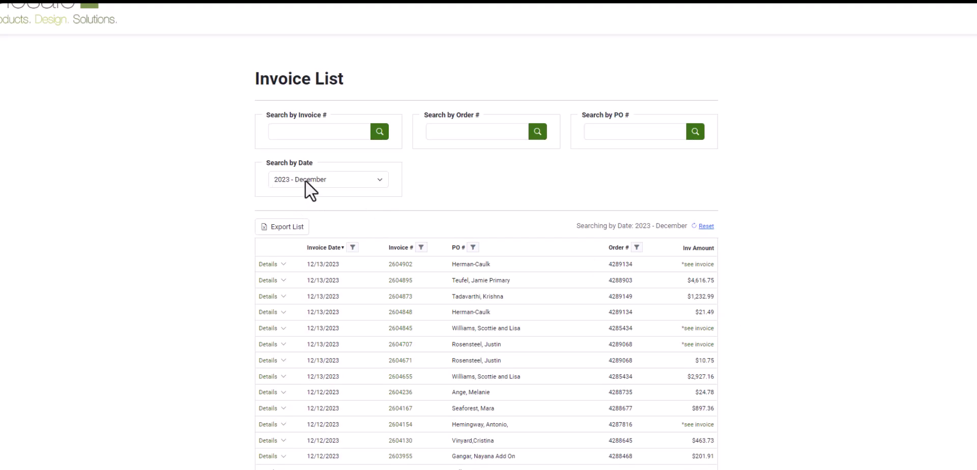
{"action": "scroll", "coordinate": [533, 303], "scroll_direction": "down", "scroll_amount": 3}
{"action": "scroll", "coordinate": [527, 307], "scroll_direction": "down", "scroll_amount": 2}
{"action": "scroll", "coordinate": [523, 309], "scroll_direction": "up", "scroll_amount": 3}
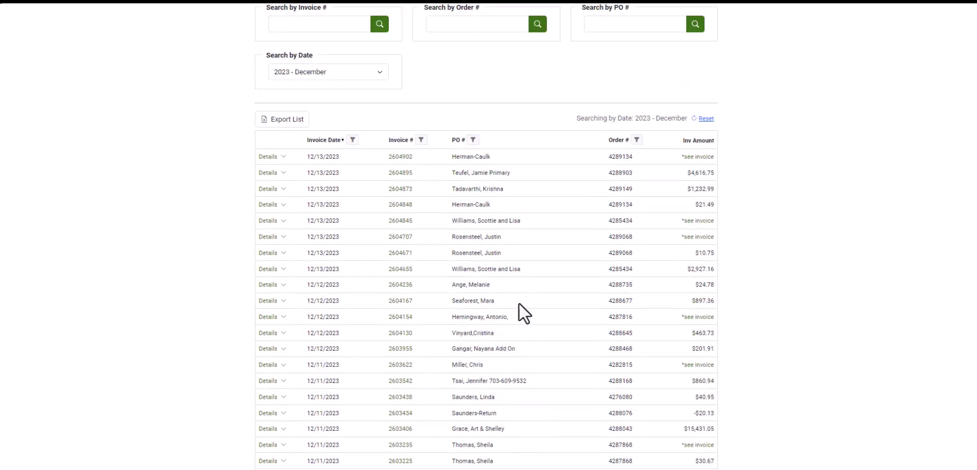
Review invoice 2604845's items and details, preview printing it, then cancel
{"action": "left_click", "coordinate": [283, 222]}
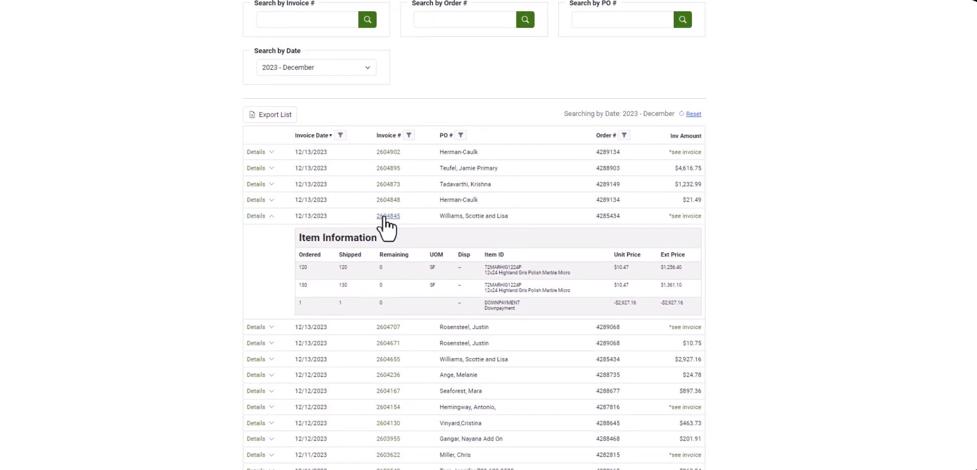
{"action": "left_click", "coordinate": [385, 217]}
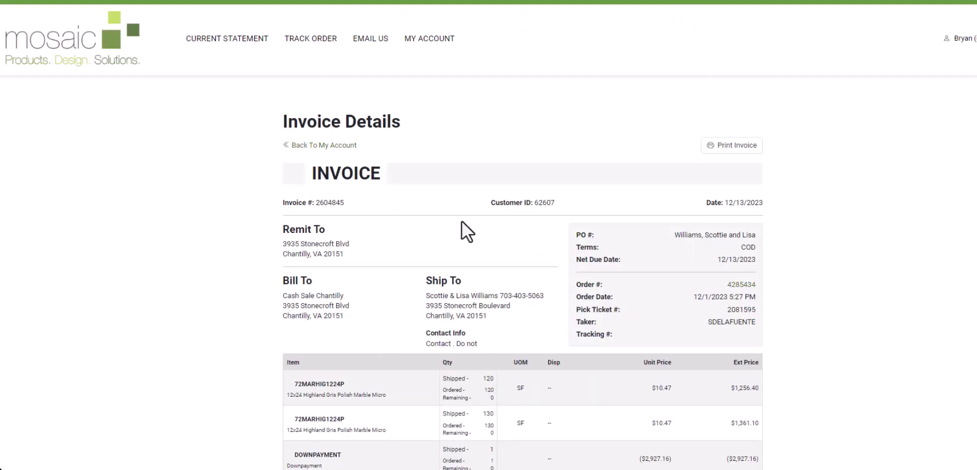
{"action": "scroll", "coordinate": [462, 226], "scroll_direction": "down", "scroll_amount": 2}
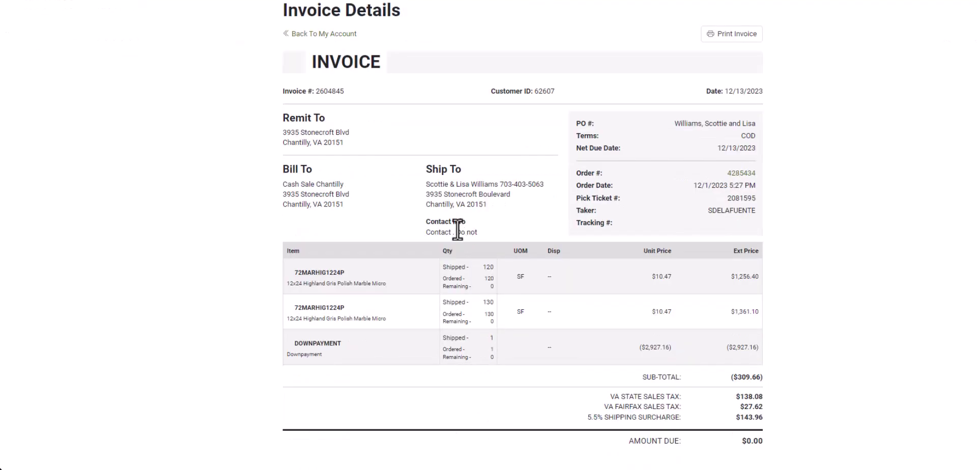
{"action": "scroll", "coordinate": [457, 229], "scroll_direction": "up", "scroll_amount": 2}
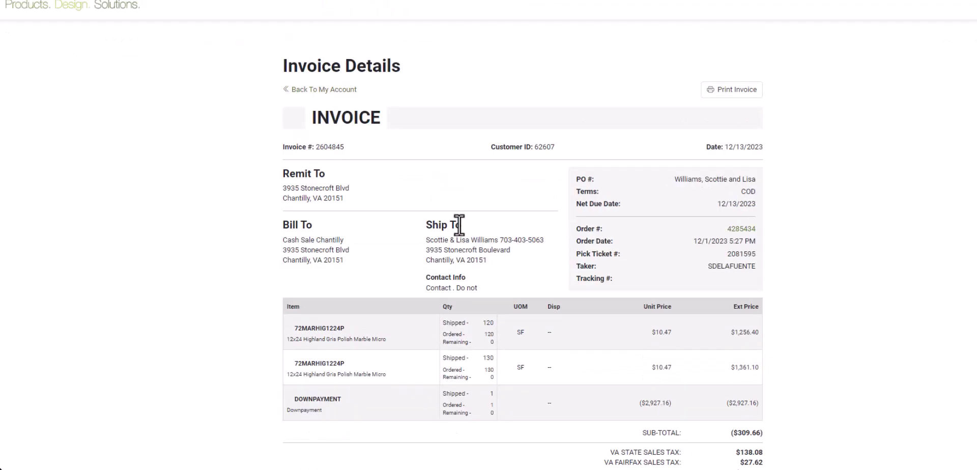
{"action": "left_click", "coordinate": [731, 97]}
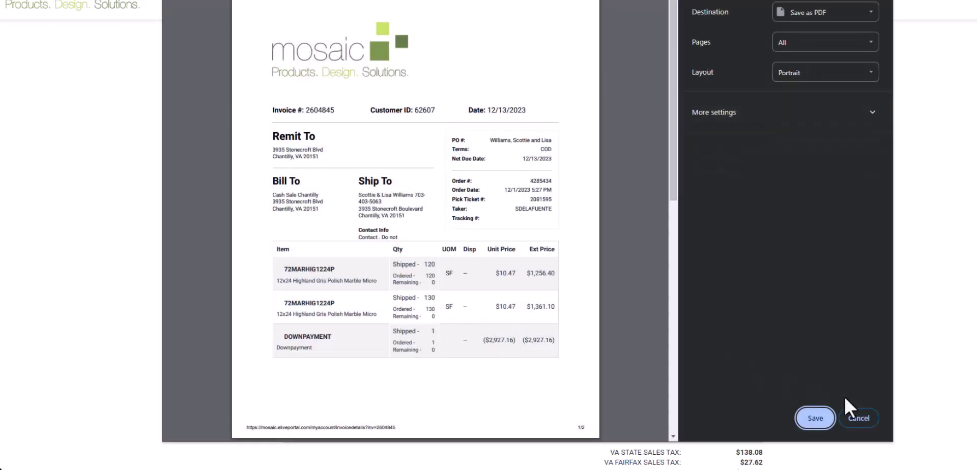
{"action": "left_click", "coordinate": [859, 419]}
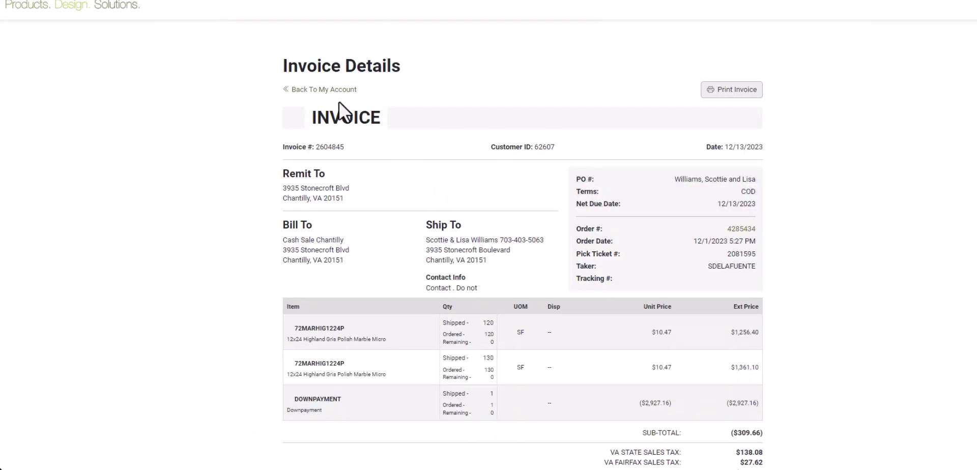
{"action": "left_click", "coordinate": [326, 90]}
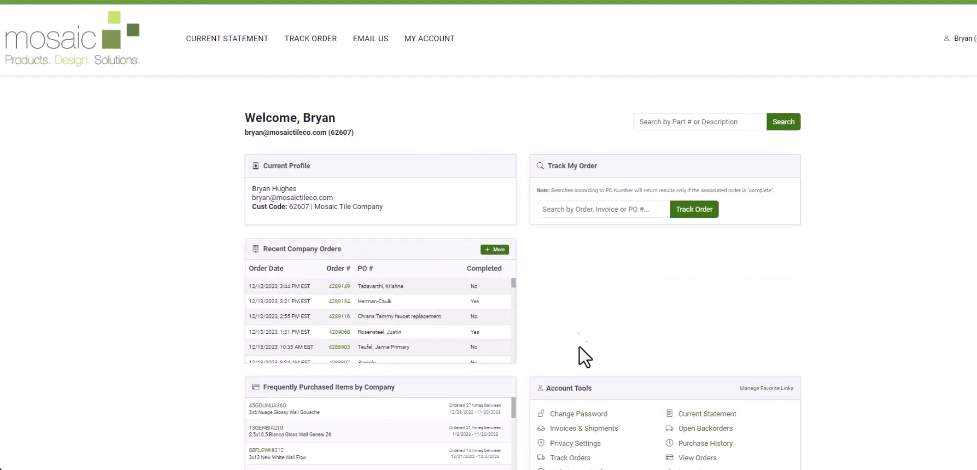
Reopen Invoices & Shipments and export the December 2023 list to a spreadsheet
{"action": "left_click", "coordinate": [580, 429]}
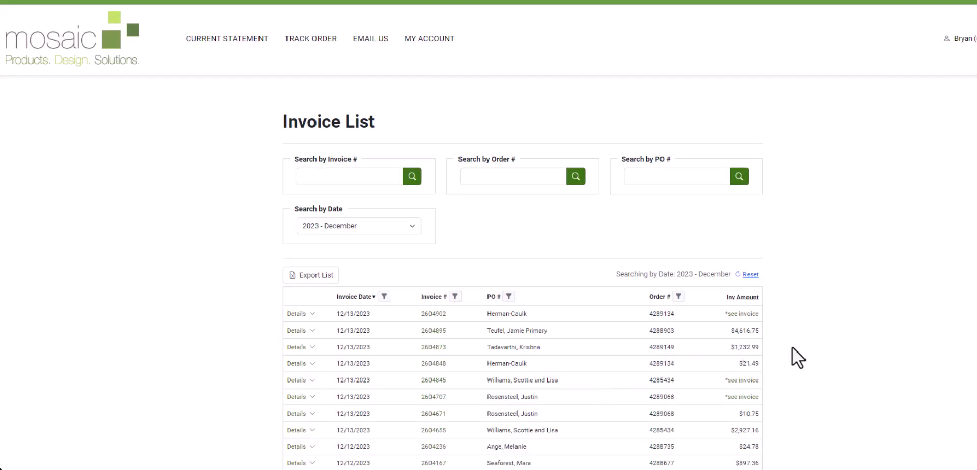
{"action": "scroll", "coordinate": [793, 348], "scroll_direction": "down", "scroll_amount": 2}
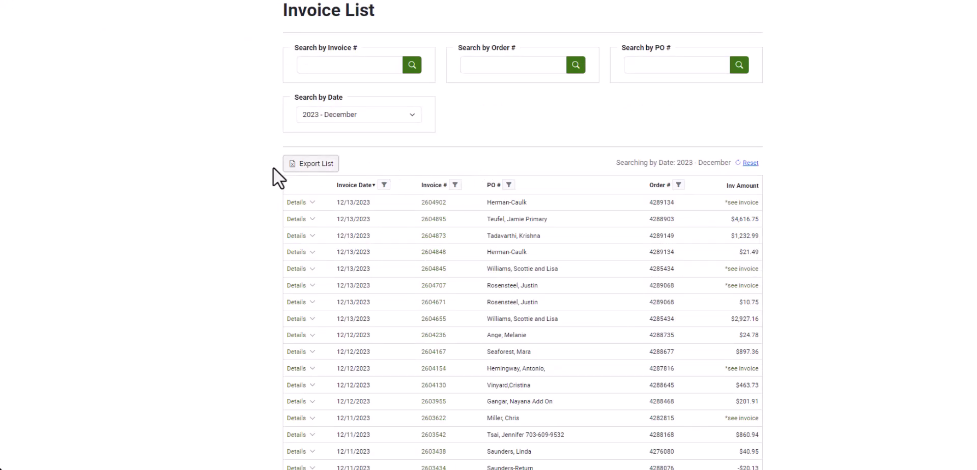
{"action": "left_click", "coordinate": [315, 167]}
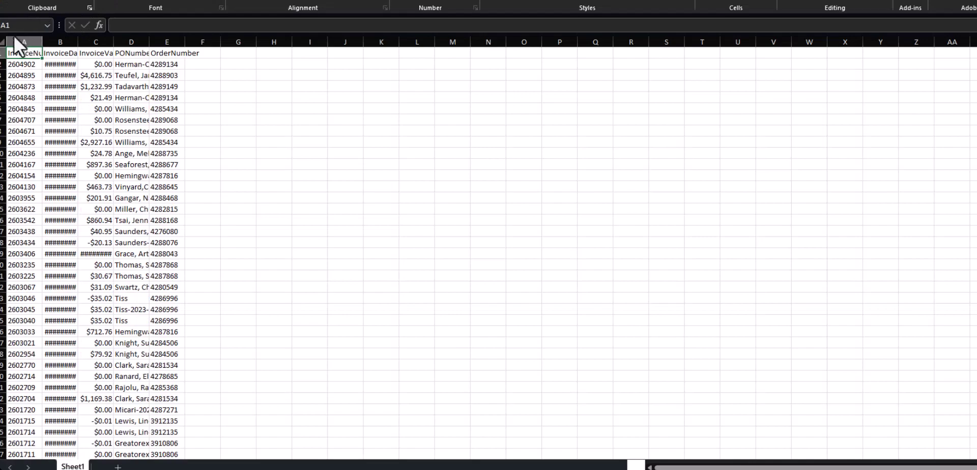
Autofit all columns of the exported invoice sheet, then close Excel with Don't Save
{"action": "left_click", "coordinate": [3, 41]}
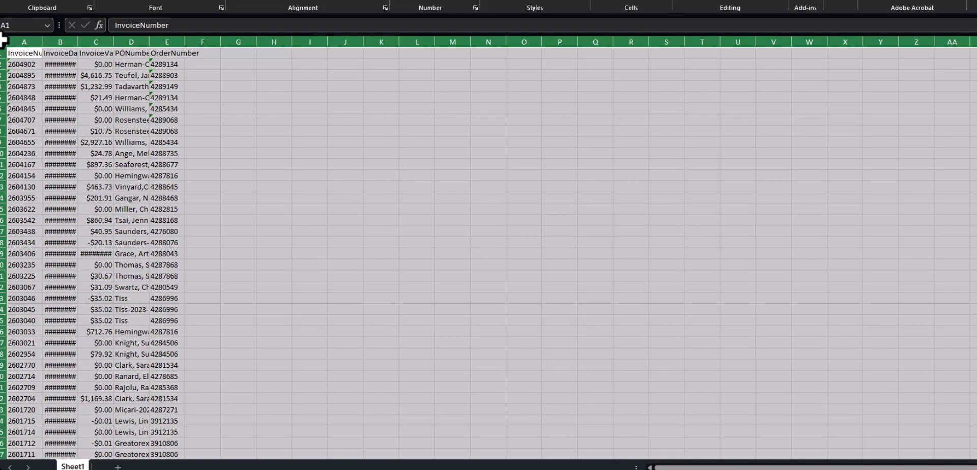
{"action": "double_click", "coordinate": [43, 41]}
{"action": "left_click", "coordinate": [117, 108]}
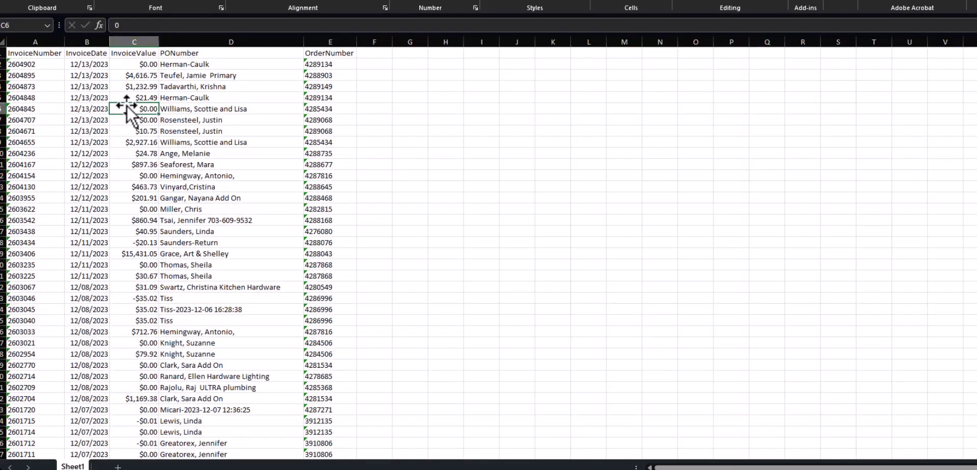
{"action": "left_click", "coordinate": [41, 55]}
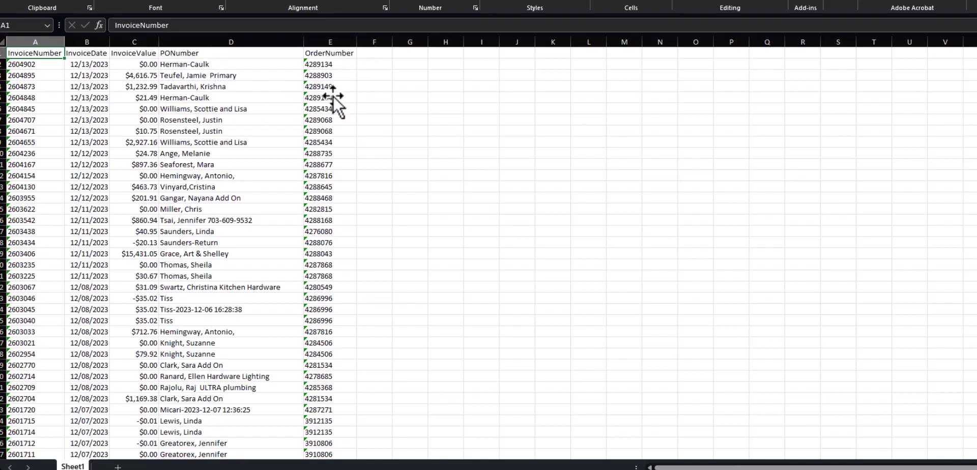
{"action": "scroll", "coordinate": [203, 262], "scroll_direction": "down", "scroll_amount": 5}
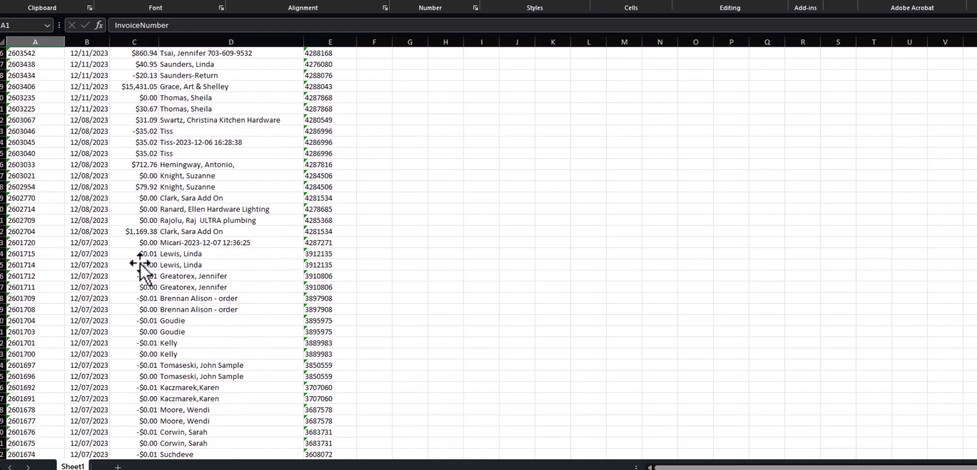
{"action": "scroll", "coordinate": [151, 264], "scroll_direction": "up", "scroll_amount": 5}
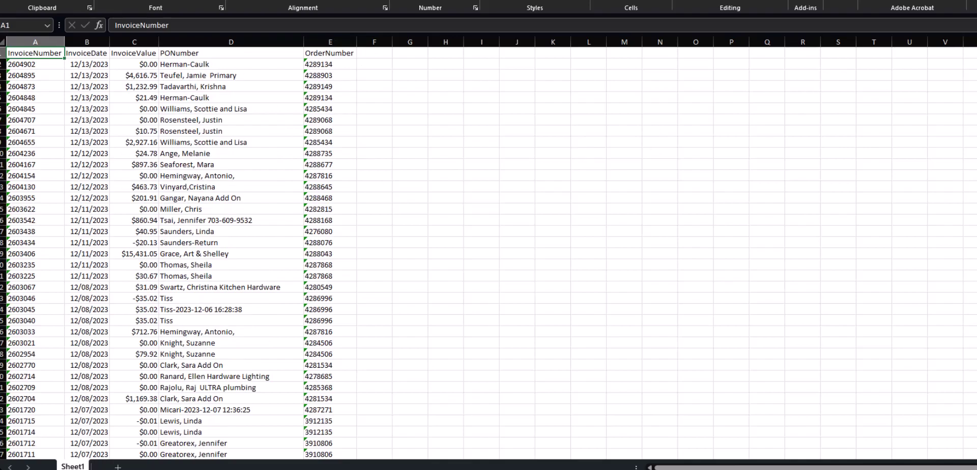
{"action": "key", "text": "alt+F4"}
{"action": "left_click", "coordinate": [546, 224]}
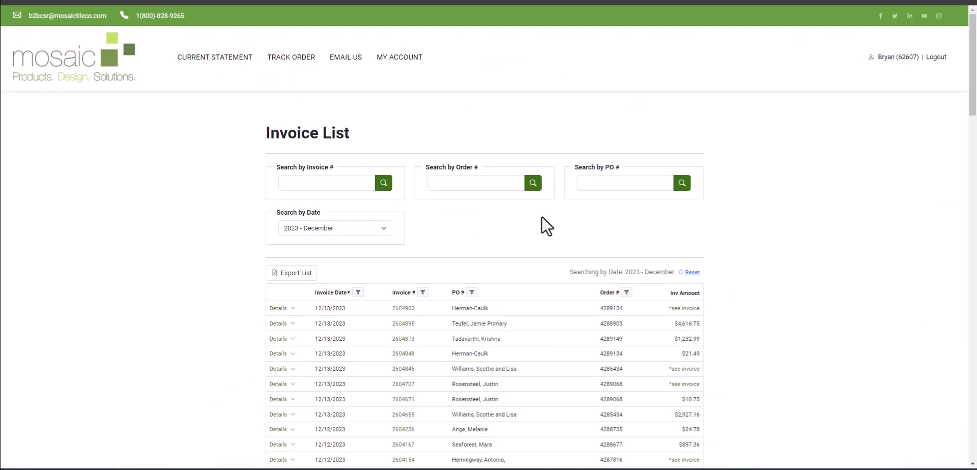
Search the invoice list by a customer's PO name and scroll the matching invoices
{"action": "left_click", "coordinate": [617, 185]}
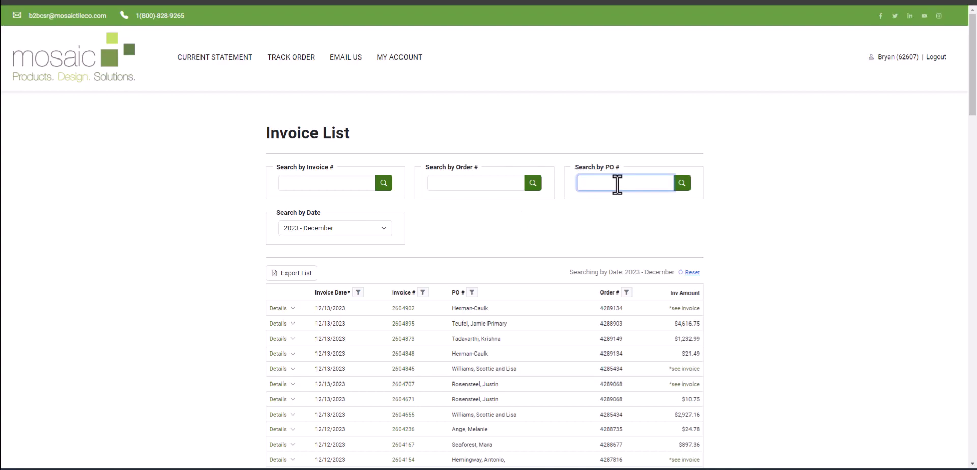
{"action": "type", "text": "thomas"}
{"action": "left_click", "coordinate": [682, 184]}
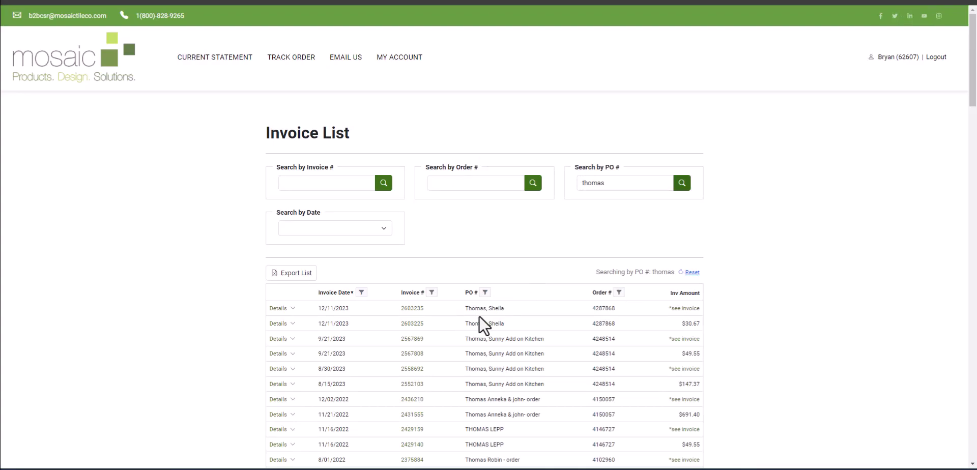
{"action": "scroll", "coordinate": [487, 338], "scroll_direction": "down", "scroll_amount": 1}
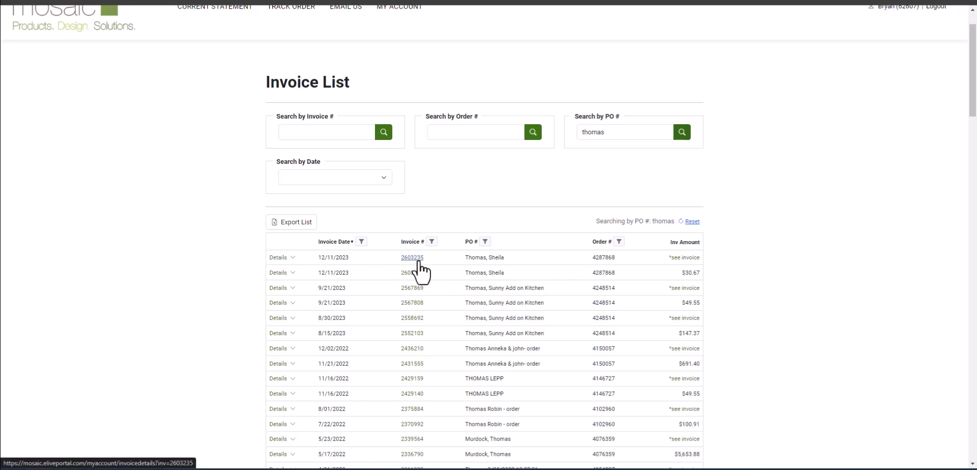
{"action": "scroll", "coordinate": [421, 273], "scroll_direction": "up", "scroll_amount": 1}
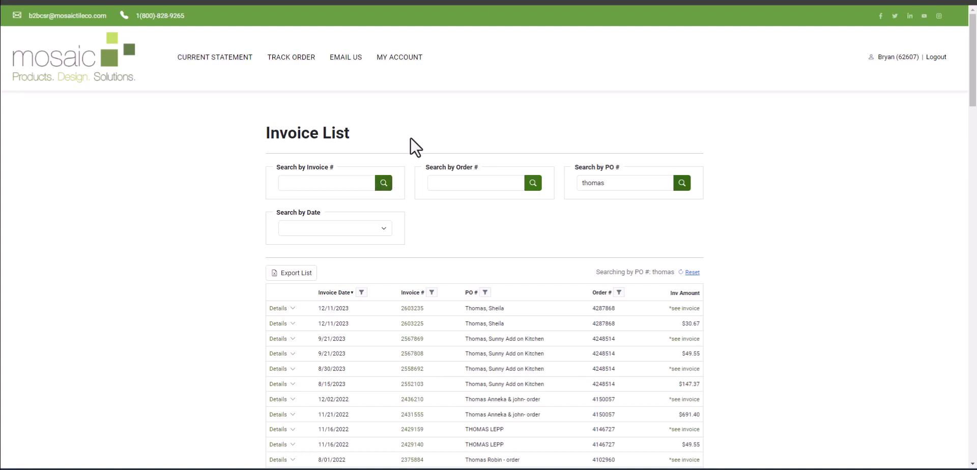
Open Web Account Info, review the General tab profile, and return to MY ACCOUNT
{"action": "left_click", "coordinate": [405, 60]}
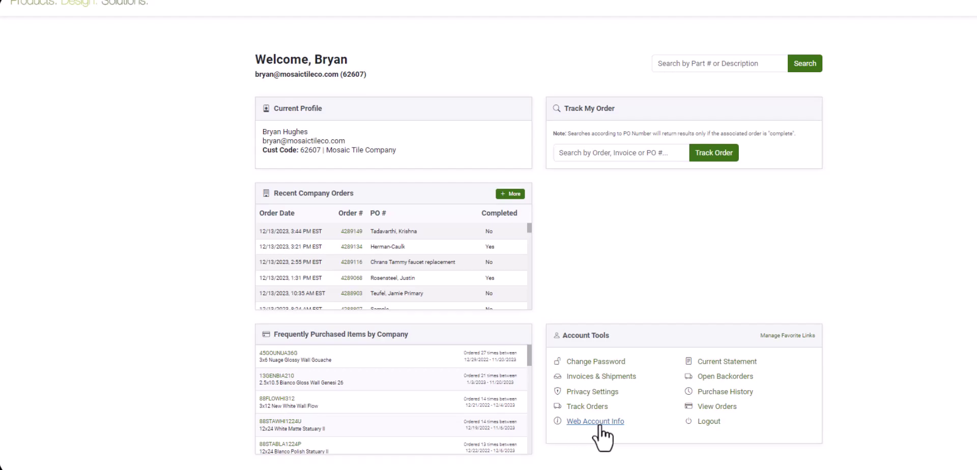
{"action": "left_click", "coordinate": [600, 423]}
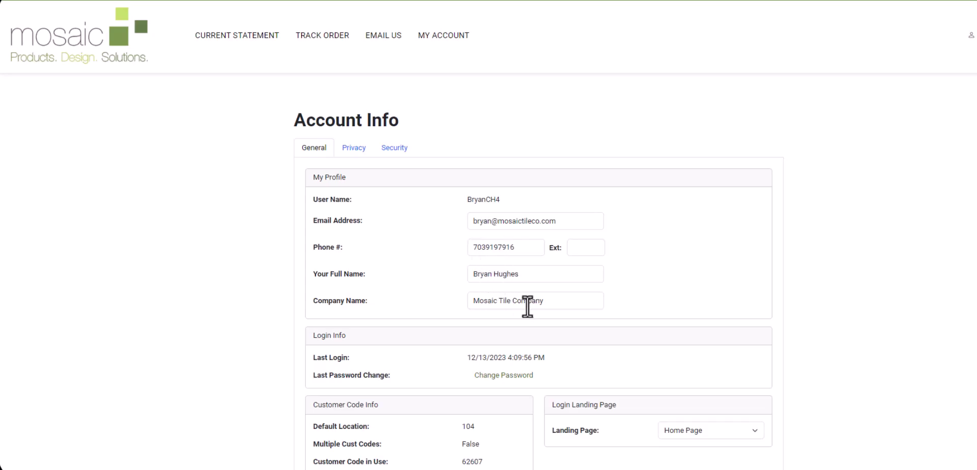
{"action": "scroll", "coordinate": [635, 308], "scroll_direction": "down", "scroll_amount": 1}
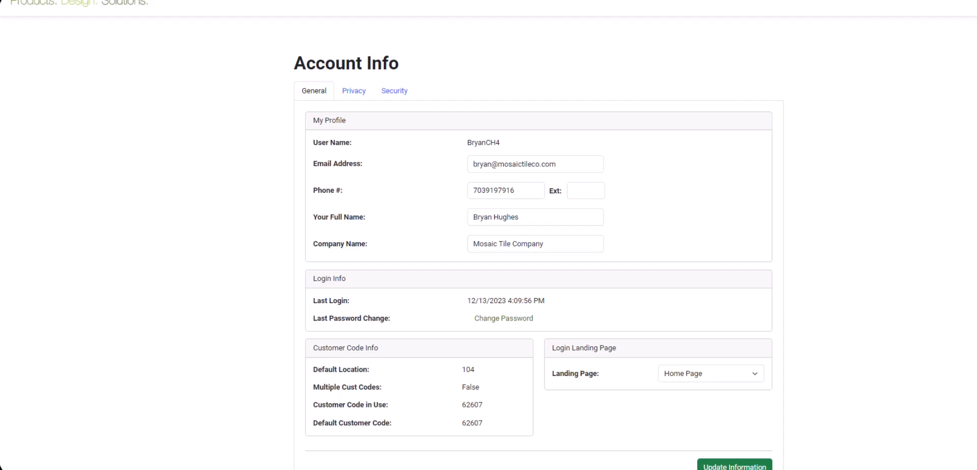
{"action": "scroll", "coordinate": [681, 438], "scroll_direction": "up", "scroll_amount": 2}
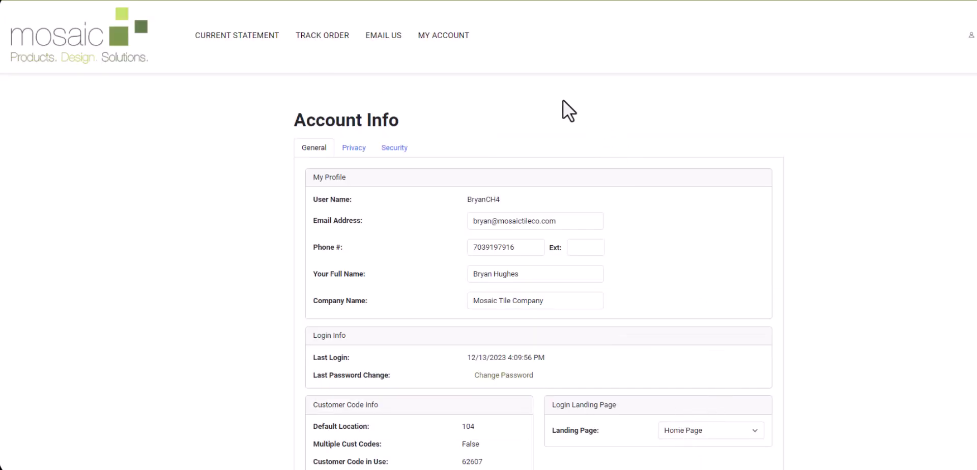
{"action": "left_click", "coordinate": [451, 35]}
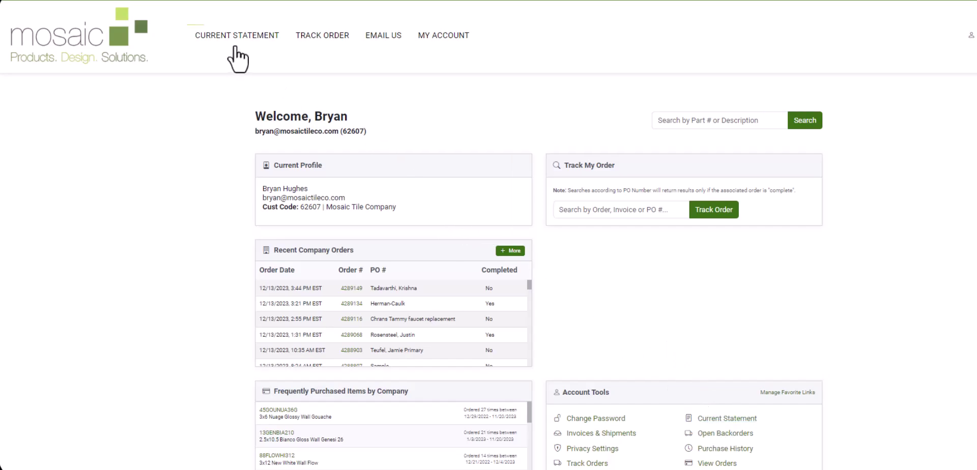
Open the current statement, view invoice 2443543's details, and cancel its print dialog
{"action": "left_click", "coordinate": [721, 421]}
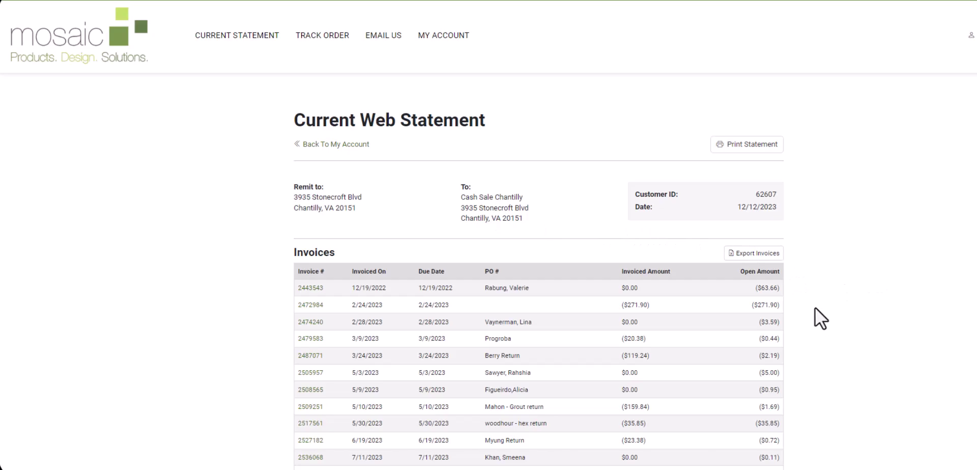
{"action": "scroll", "coordinate": [821, 319], "scroll_direction": "down", "scroll_amount": 3}
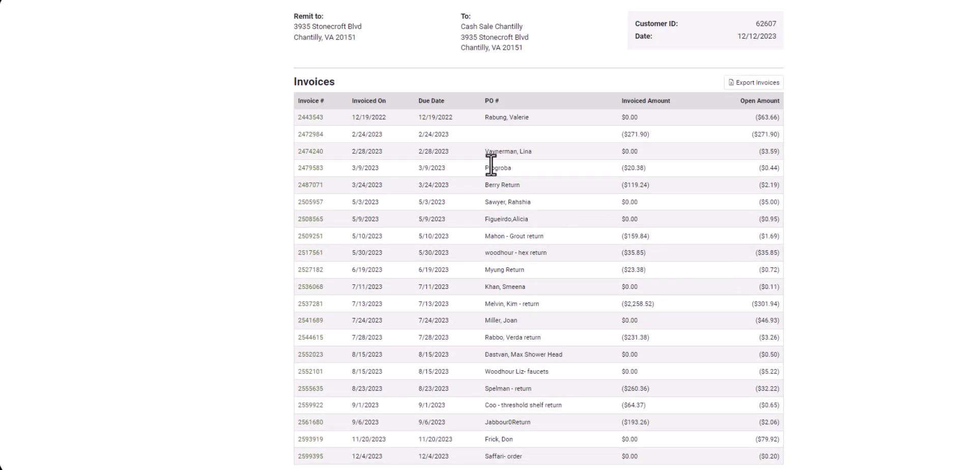
{"action": "left_click", "coordinate": [311, 117]}
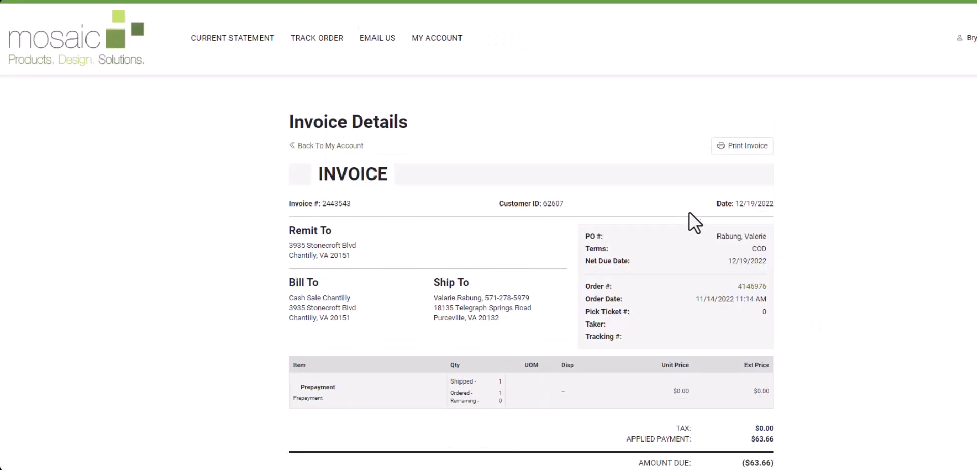
{"action": "scroll", "coordinate": [705, 415], "scroll_direction": "down", "scroll_amount": 1}
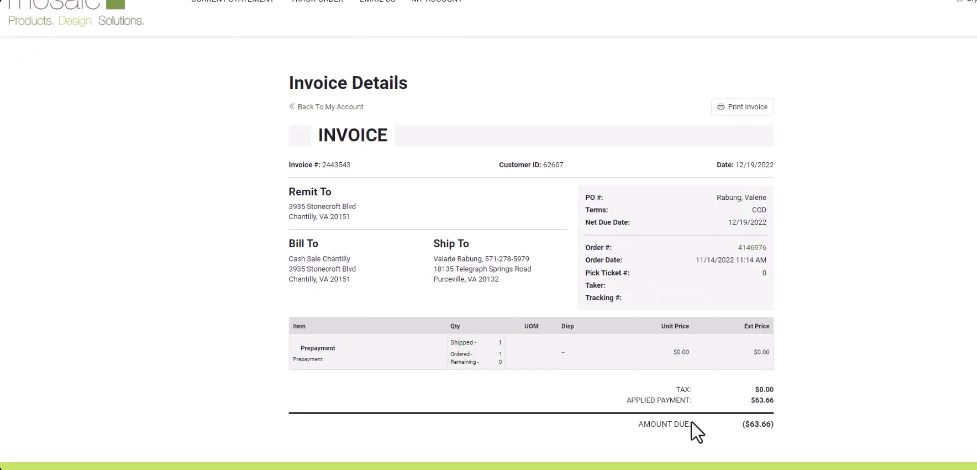
{"action": "scroll", "coordinate": [744, 423], "scroll_direction": "up", "scroll_amount": 1}
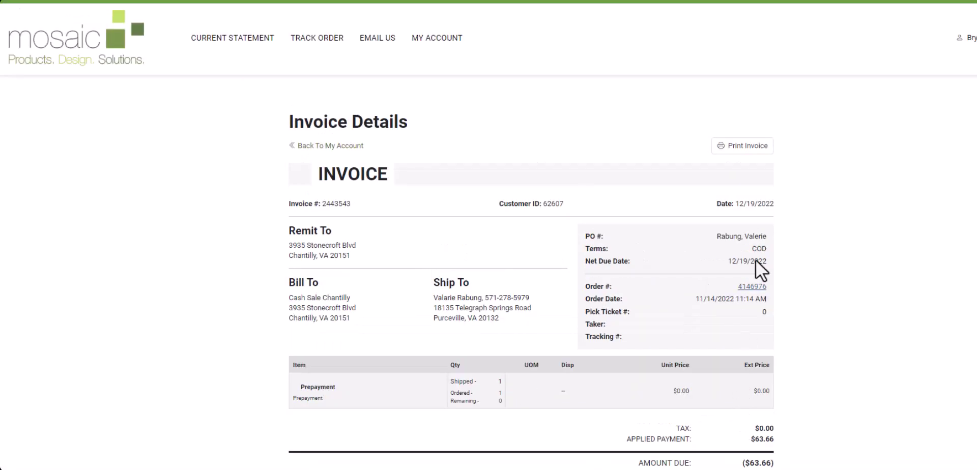
{"action": "left_click", "coordinate": [751, 148]}
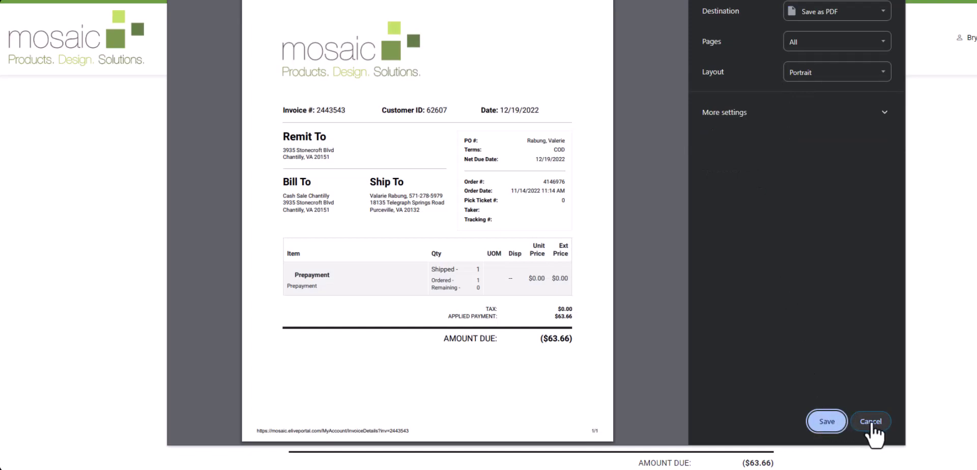
{"action": "left_click", "coordinate": [870, 422]}
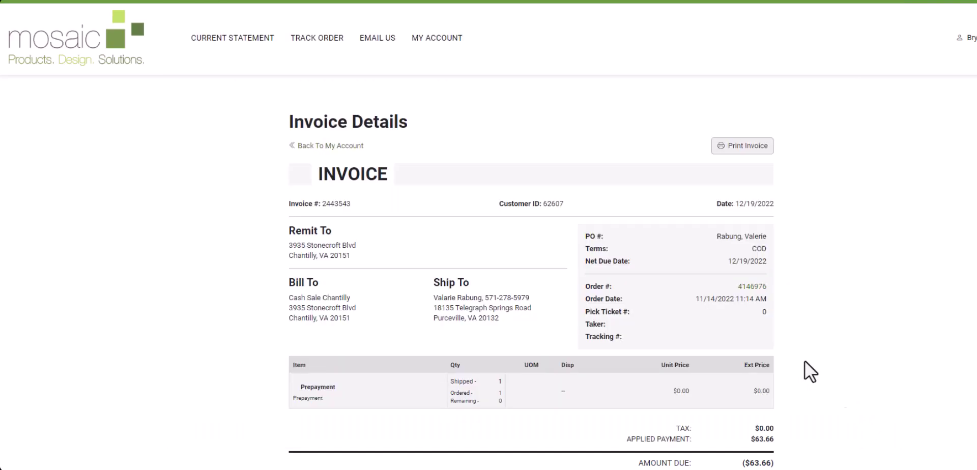
Return to the account, reopen the current web statement, and export its invoices
{"action": "left_click", "coordinate": [351, 146]}
{"action": "left_click", "coordinate": [701, 423]}
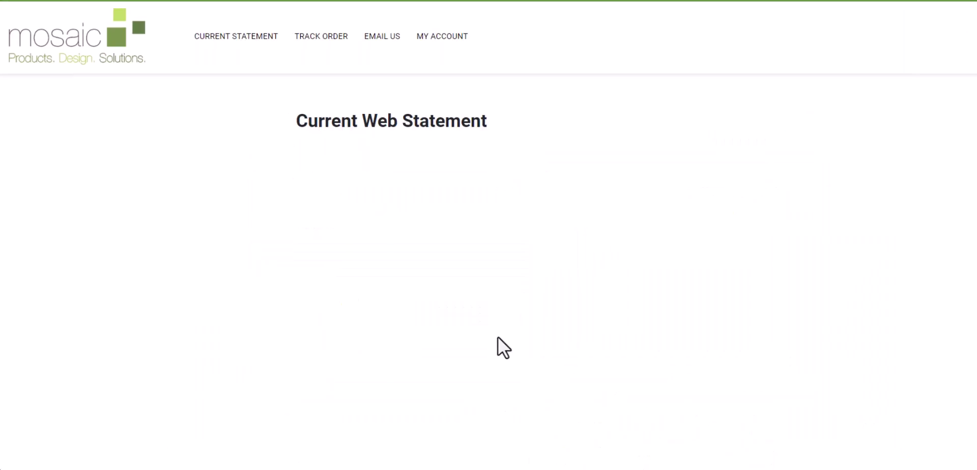
{"action": "scroll", "coordinate": [734, 328], "scroll_direction": "down", "scroll_amount": 5}
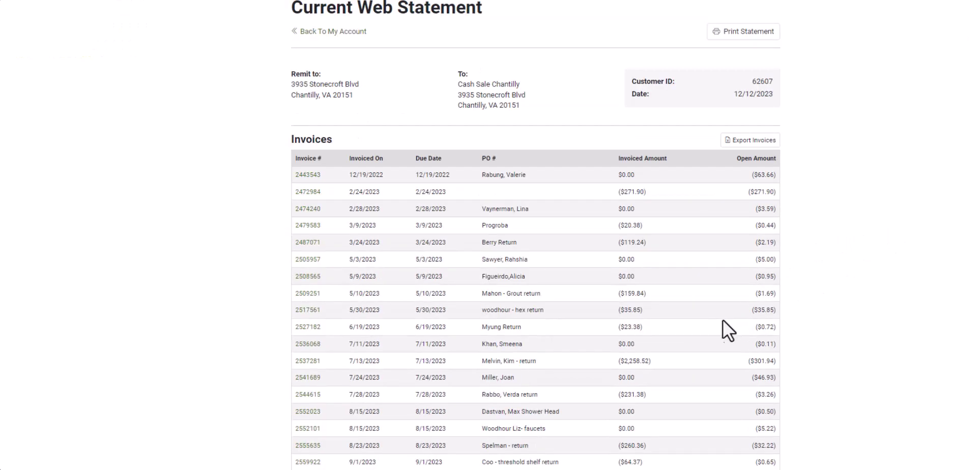
{"action": "scroll", "coordinate": [675, 368], "scroll_direction": "up", "scroll_amount": 2}
{"action": "scroll", "coordinate": [674, 367], "scroll_direction": "up", "scroll_amount": 2}
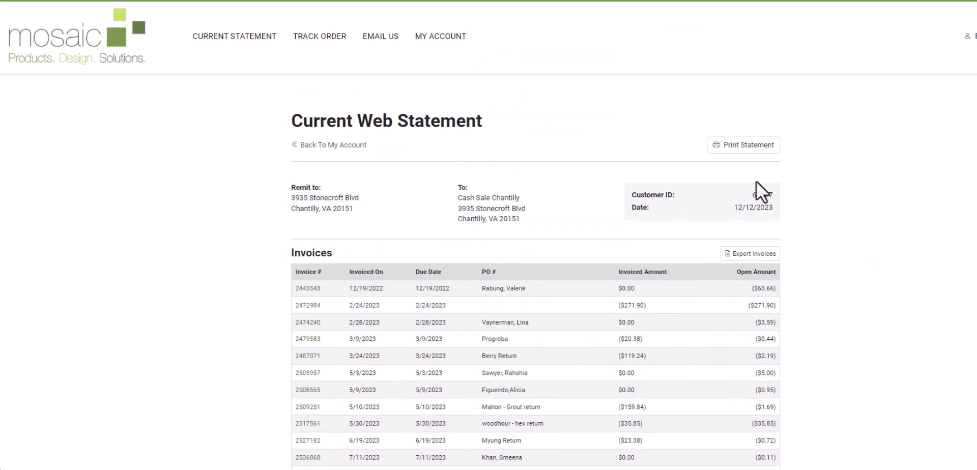
{"action": "left_click", "coordinate": [758, 260]}
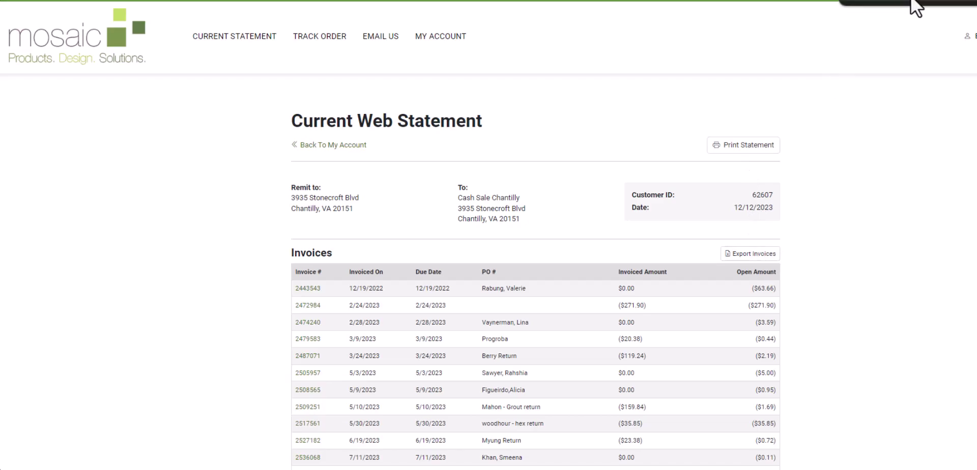
Open the downloaded CurrentStatementInvoices workbook, auto-fit all columns, then close Excel without saving
{"action": "left_click", "coordinate": [929, 7]}
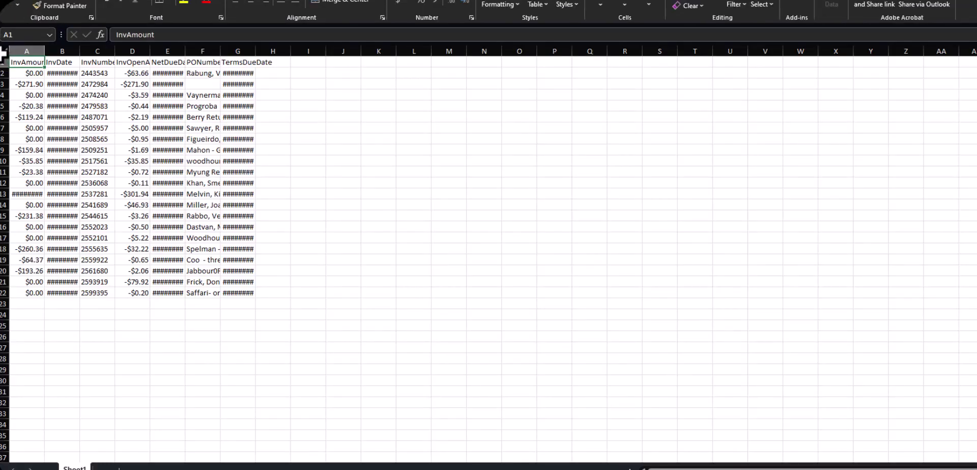
{"action": "left_click", "coordinate": [4, 52]}
{"action": "double_click", "coordinate": [45, 49]}
{"action": "left_click", "coordinate": [165, 139]}
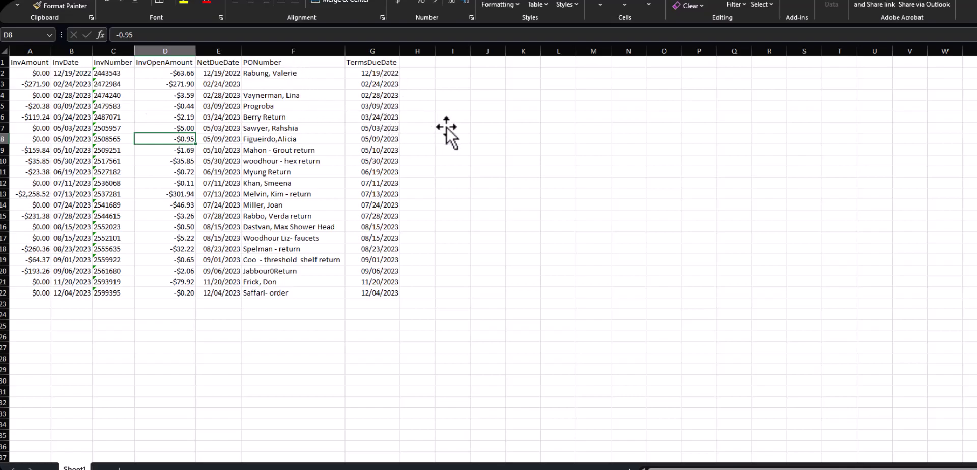
{"action": "key", "text": "alt+F4"}
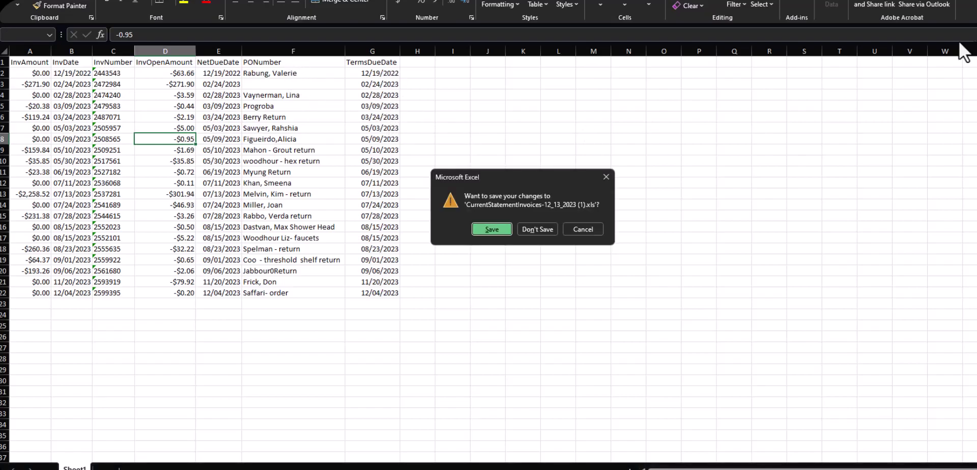
{"action": "left_click", "coordinate": [539, 228]}
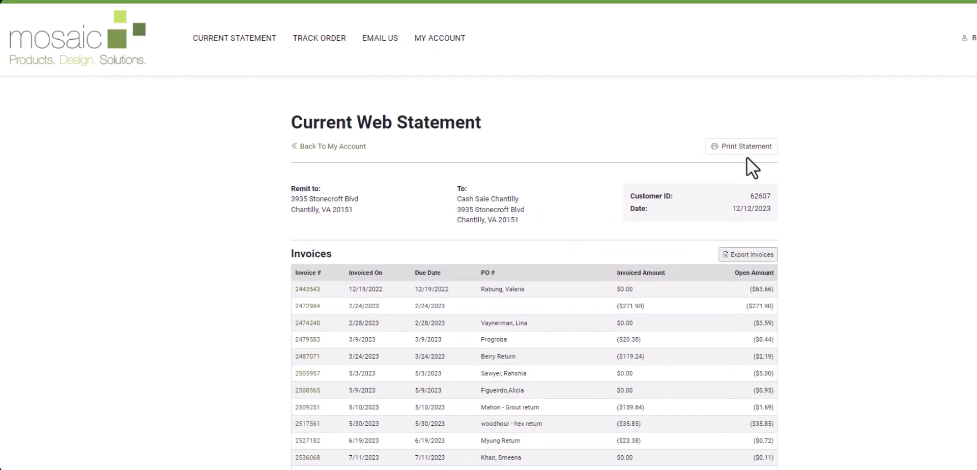
Review the two-page statement print preview totalling ($859.00), cancel it, and return to the dashboard
{"action": "left_click", "coordinate": [728, 155]}
{"action": "scroll", "coordinate": [507, 204], "scroll_direction": "down", "scroll_amount": 10}
{"action": "scroll", "coordinate": [504, 213], "scroll_direction": "up", "scroll_amount": 10}
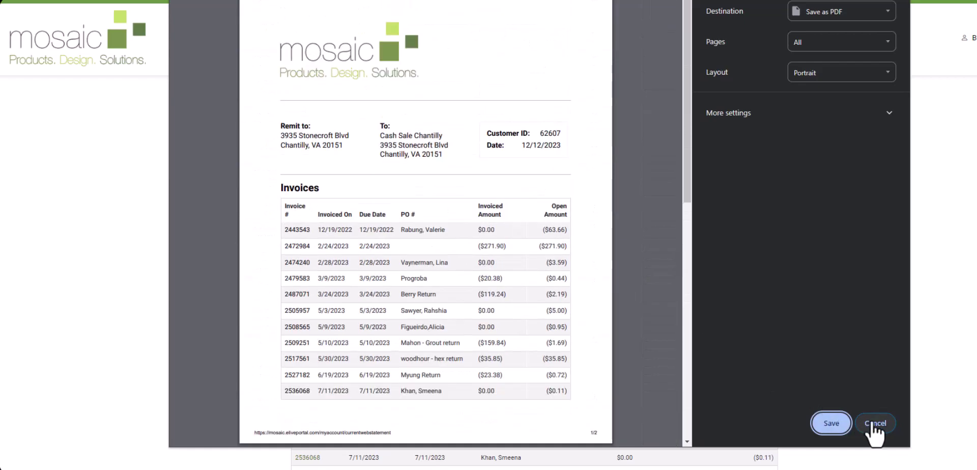
{"action": "left_click", "coordinate": [876, 423]}
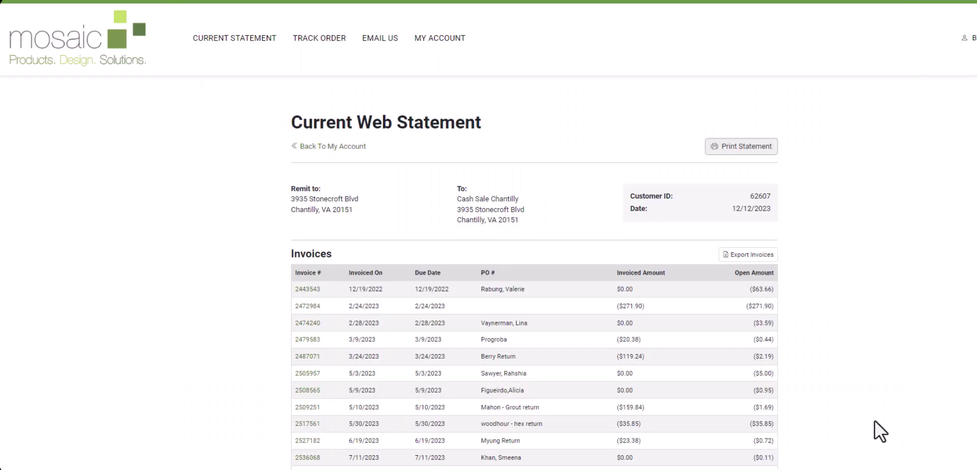
{"action": "left_click", "coordinate": [355, 147]}
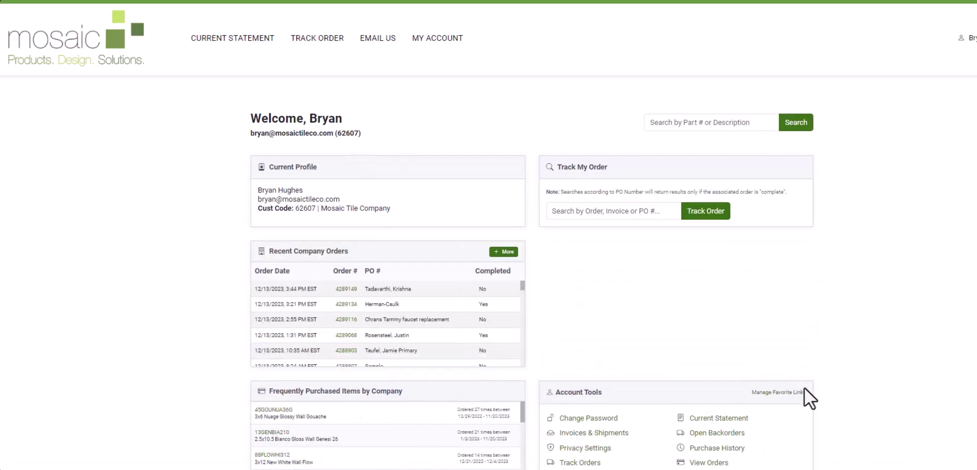
View the Open Backorders list and request an ETA for the FLMC-SHELF-15 glass shelf backorder
{"action": "left_click", "coordinate": [714, 434]}
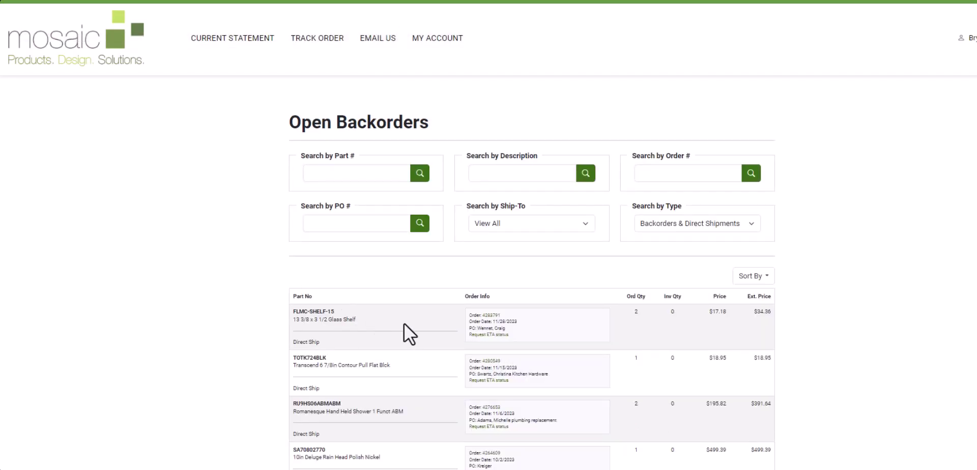
{"action": "scroll", "coordinate": [407, 334], "scroll_direction": "down", "scroll_amount": 1}
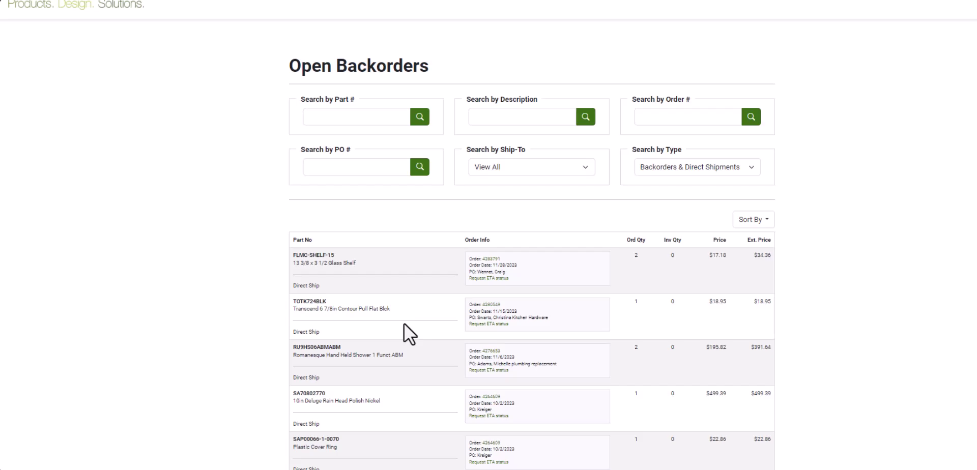
{"action": "left_click", "coordinate": [489, 278]}
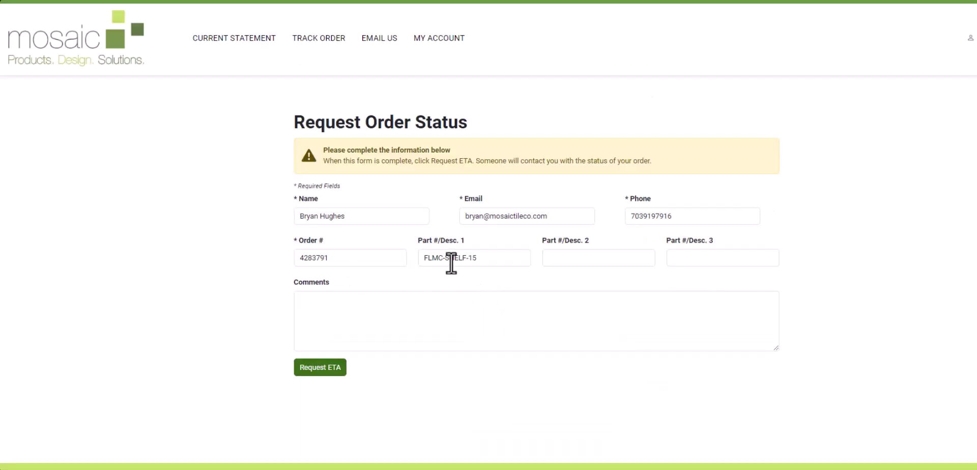
Place the cursor in the Comments box of the Request Order Status form
{"action": "left_click", "coordinate": [376, 310]}
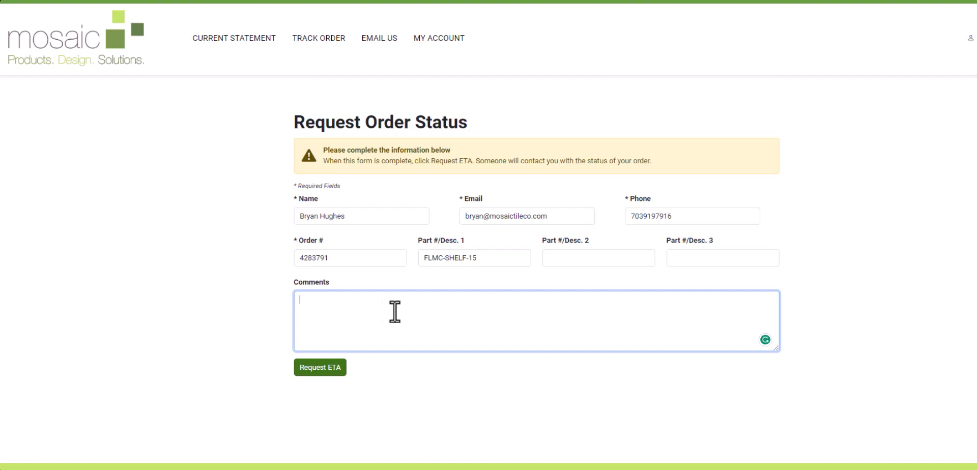
Go from the account dashboard to the Purchase History page
{"action": "left_click", "coordinate": [441, 41]}
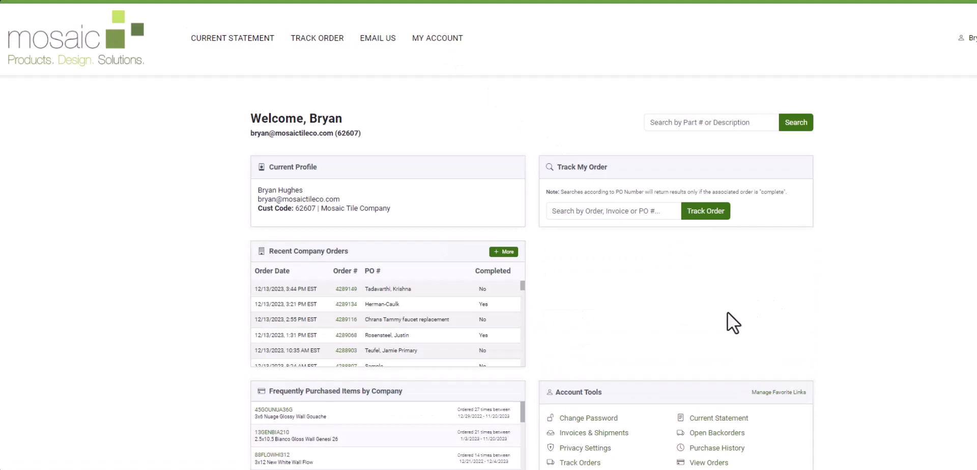
{"action": "scroll", "coordinate": [729, 321], "scroll_direction": "down", "scroll_amount": 1}
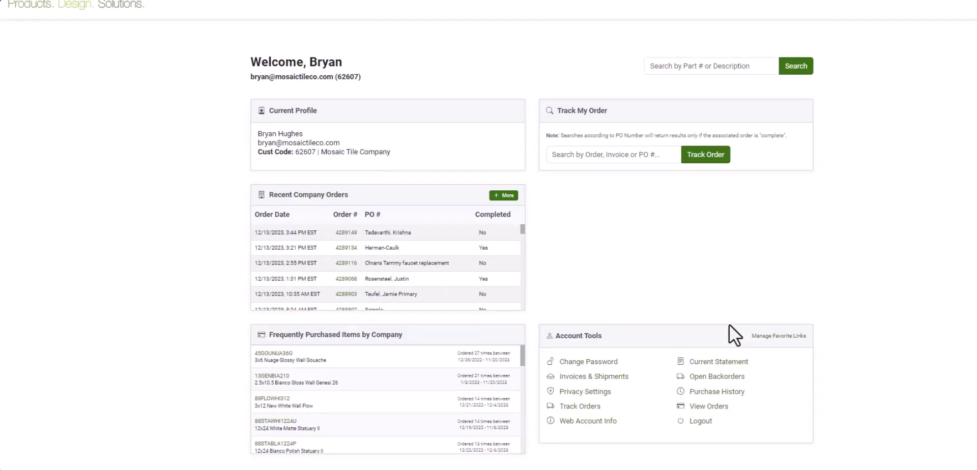
{"action": "left_click", "coordinate": [717, 399]}
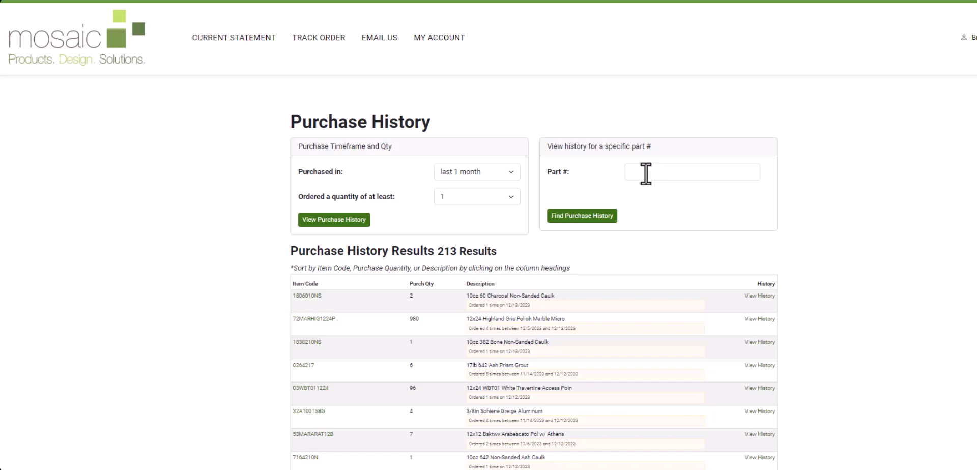
Look up '949 Tower' as a part, then go back and replace it with 07949P25
{"action": "left_click", "coordinate": [647, 177]}
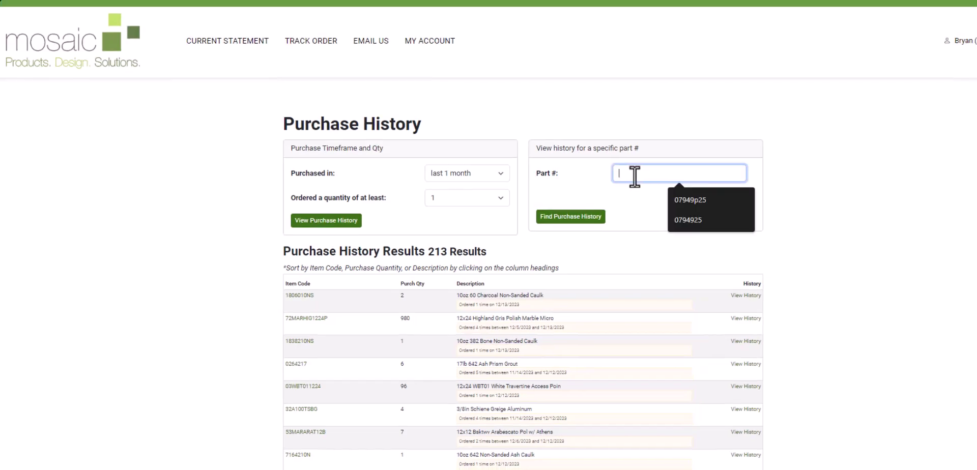
{"action": "type", "text": "949 Tower"}
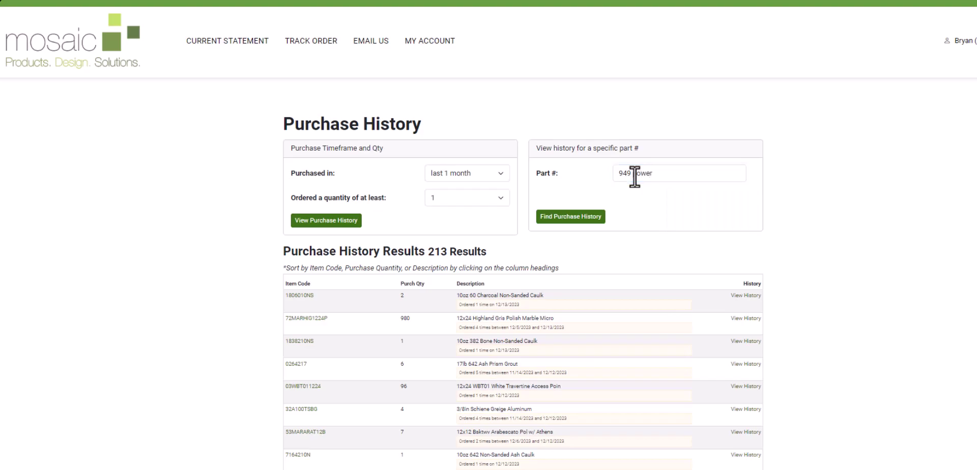
{"action": "key", "text": "Return"}
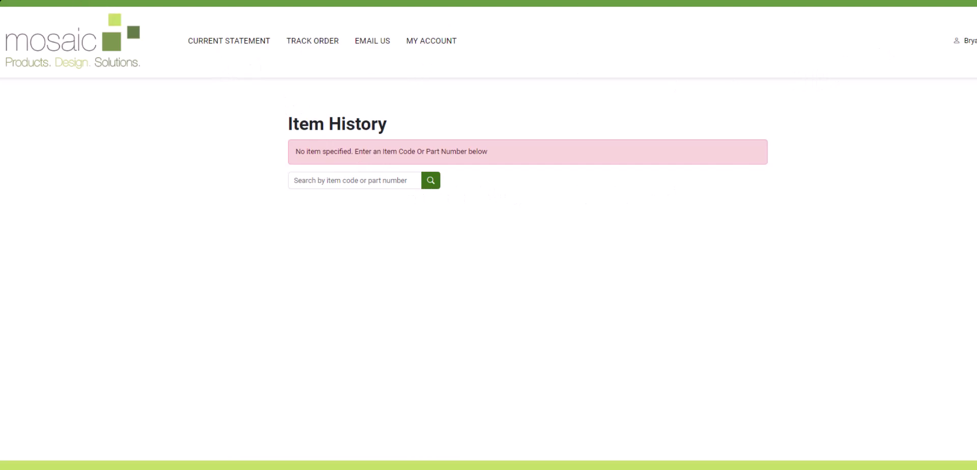
{"action": "key", "text": "alt+Left"}
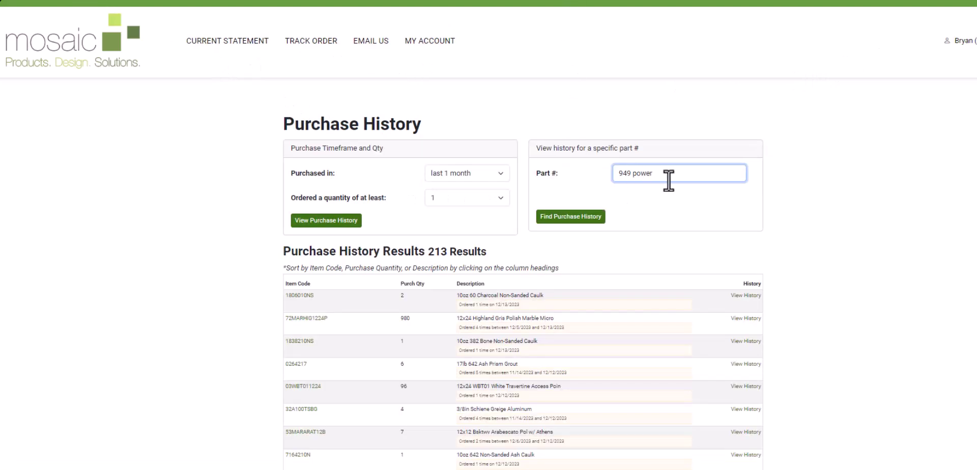
{"action": "left_click_drag", "start_coordinate": [667, 181], "coordinate": [593, 178]}
{"action": "type", "text": "07949P25"}
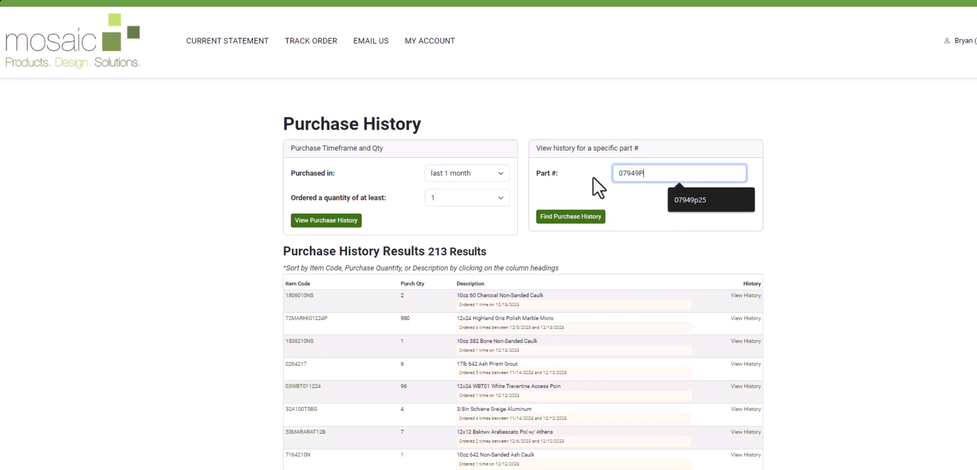
Run Find Purchase History for 07949P25, review its Item History invoices and prices, then go back
{"action": "left_click", "coordinate": [566, 220]}
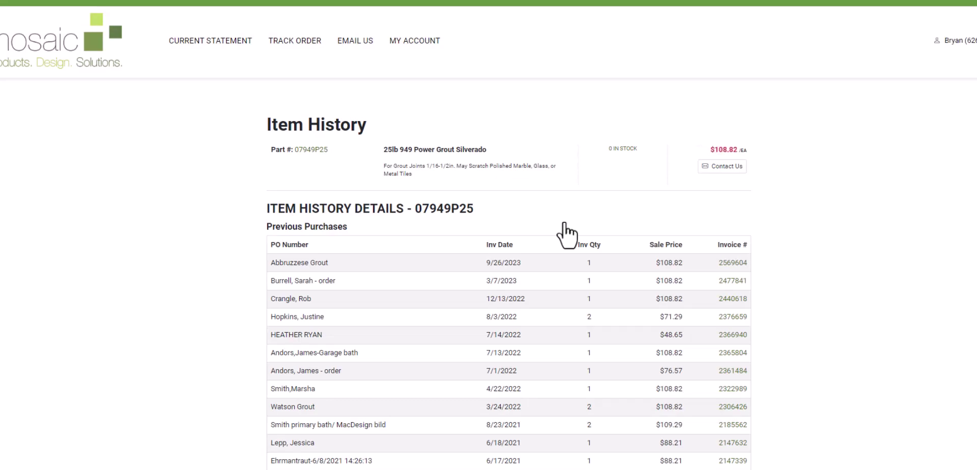
{"action": "scroll", "coordinate": [509, 296], "scroll_direction": "down", "scroll_amount": 2}
{"action": "scroll", "coordinate": [506, 313], "scroll_direction": "up", "scroll_amount": 2}
{"action": "scroll", "coordinate": [502, 310], "scroll_direction": "down", "scroll_amount": 2}
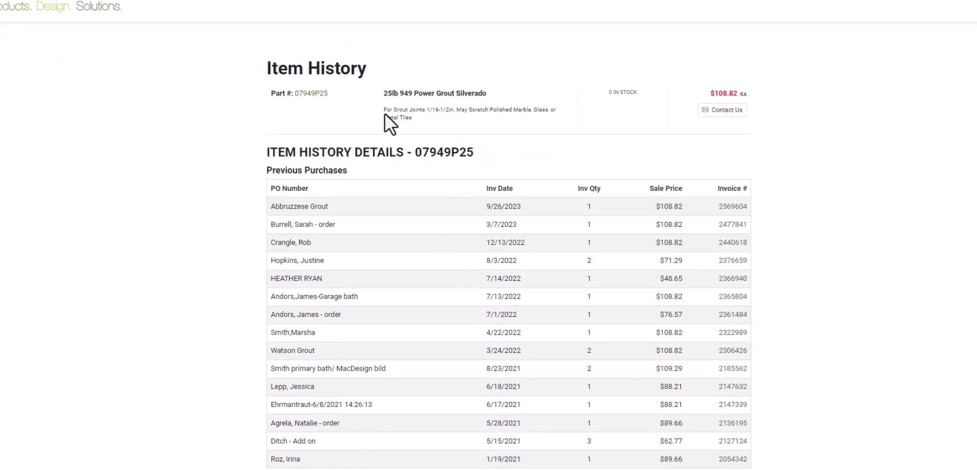
{"action": "key", "text": "alt+Left"}
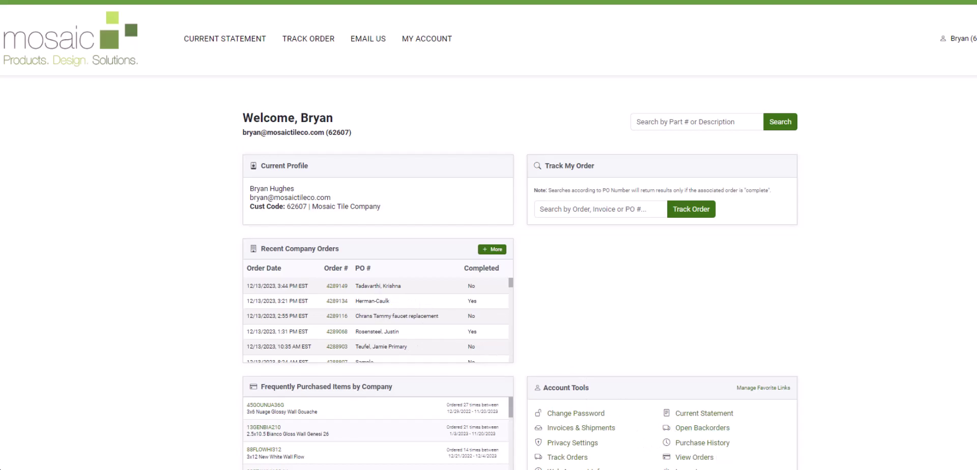
Open the orders list and check the month filter, keeping 2023 - December
{"action": "left_click", "coordinate": [694, 458]}
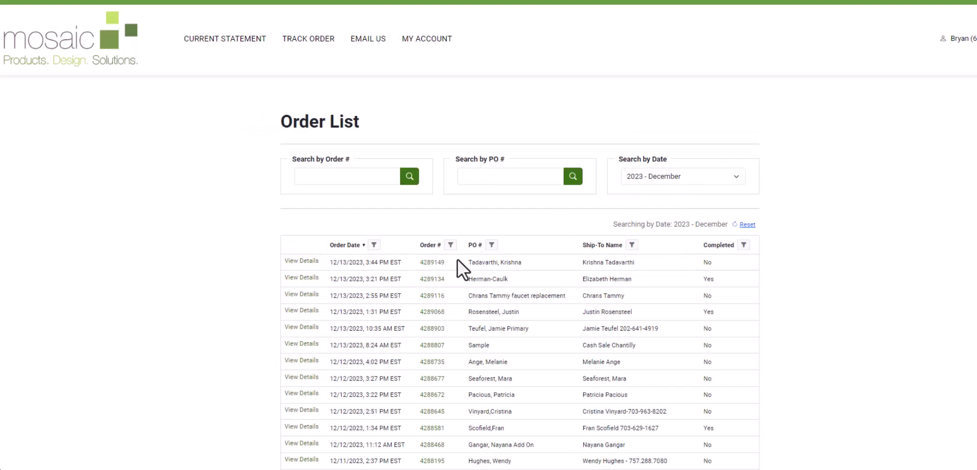
{"action": "left_click", "coordinate": [676, 180]}
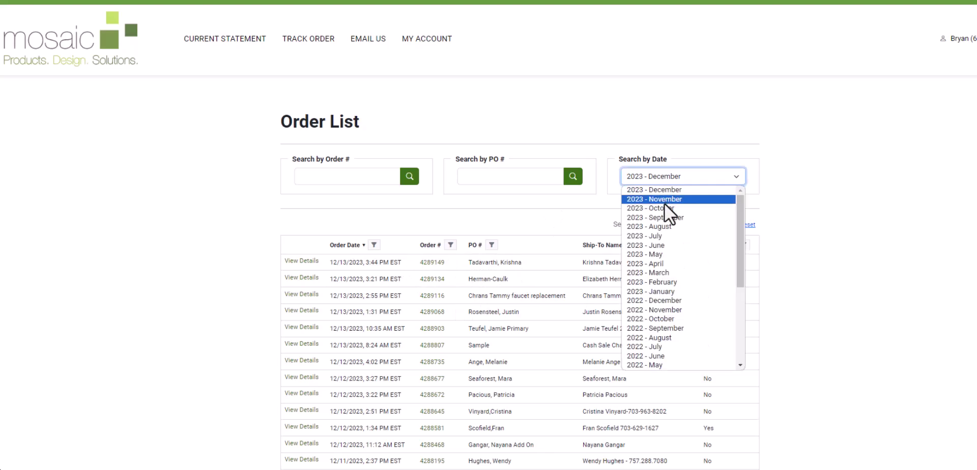
{"action": "left_click", "coordinate": [847, 338]}
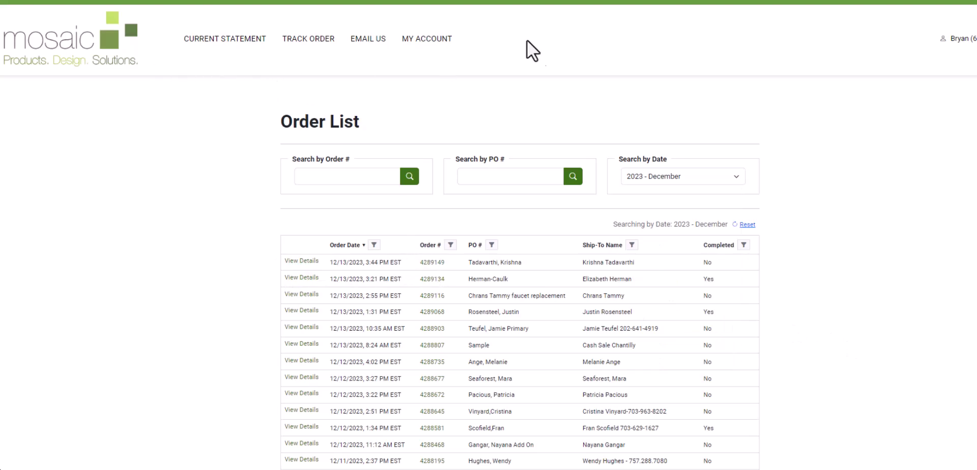
Return to the account home page and scroll through its recent orders and account tools
{"action": "left_click", "coordinate": [430, 39]}
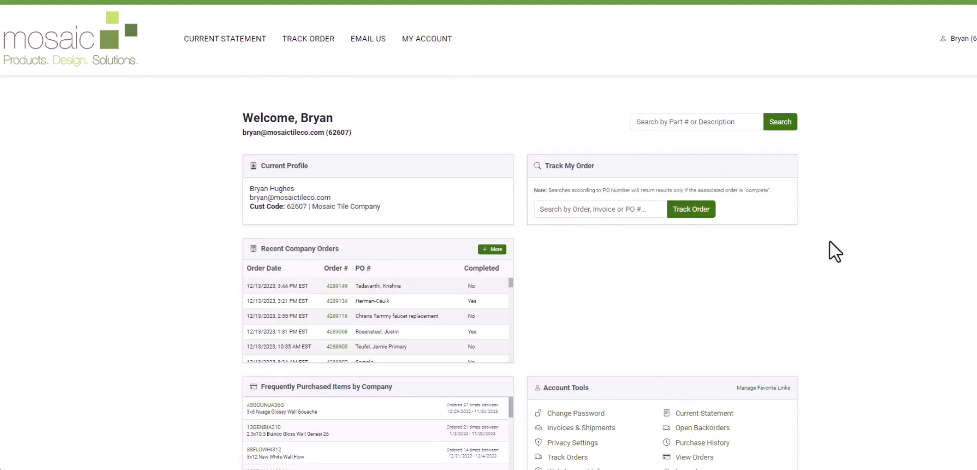
{"action": "scroll", "coordinate": [784, 320], "scroll_direction": "down", "scroll_amount": 1}
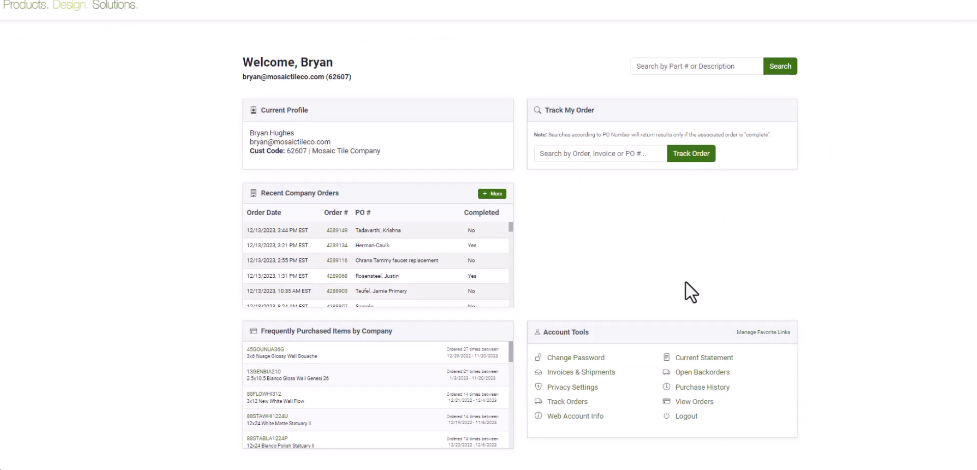
{"action": "scroll", "coordinate": [686, 283], "scroll_direction": "up", "scroll_amount": 1}
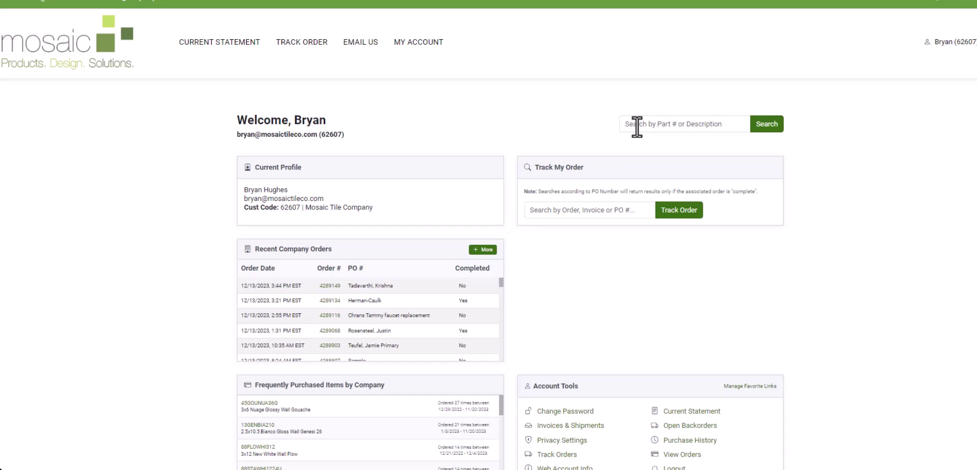
Search parts for '949 power', returning the 10lb ($44.30) and 25lb ($108.82) grouts
{"action": "left_click", "coordinate": [637, 126]}
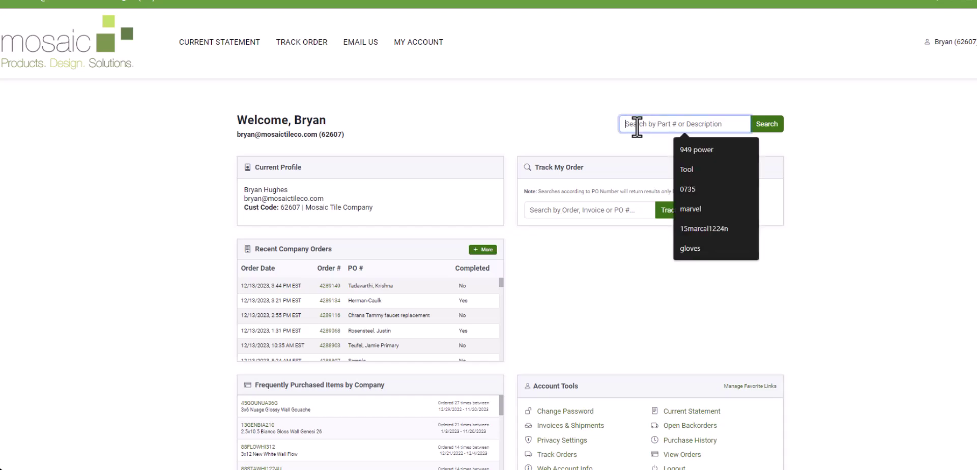
{"action": "type", "text": "949"}
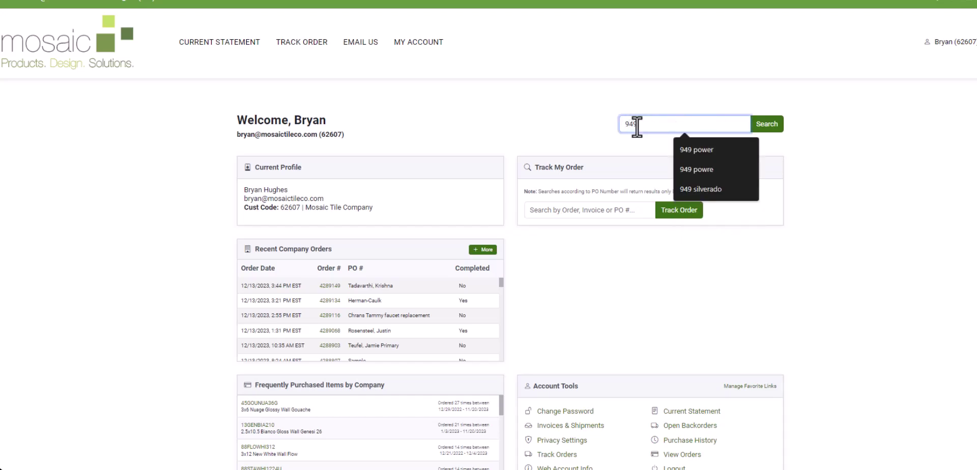
{"action": "type", "text": " power"}
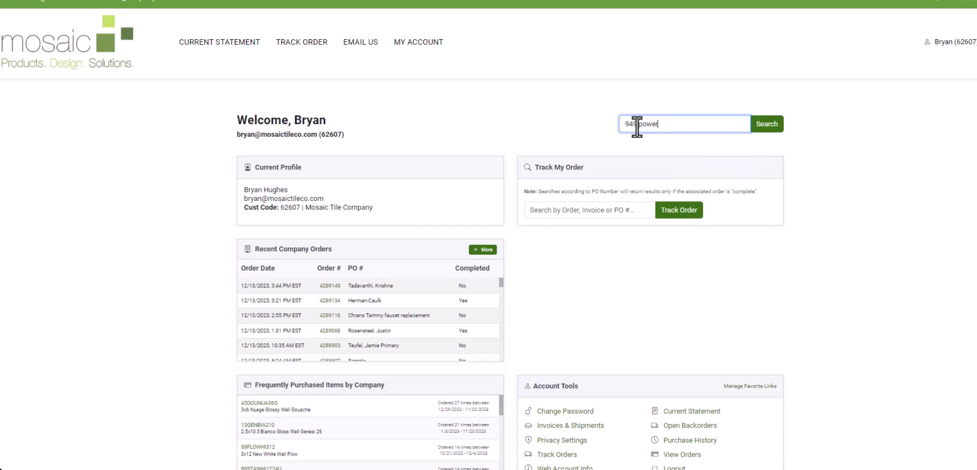
{"action": "key", "text": "Return"}
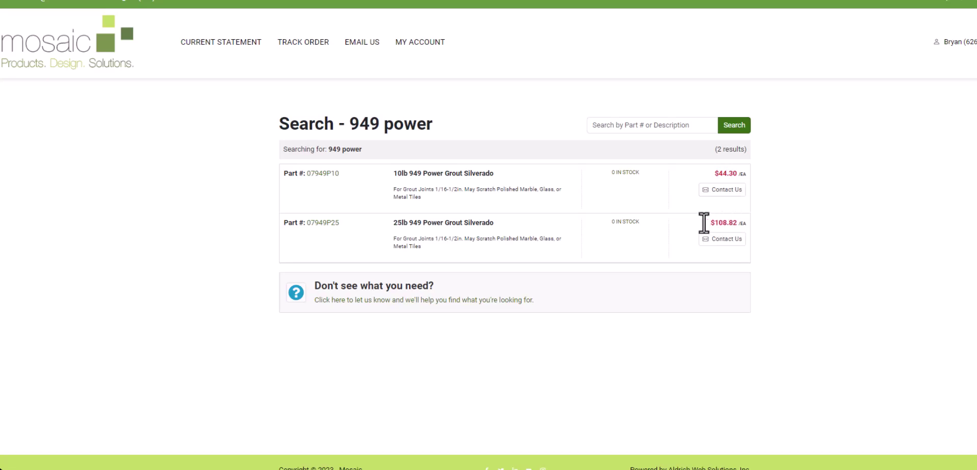
{"action": "left_click", "coordinate": [622, 173]}
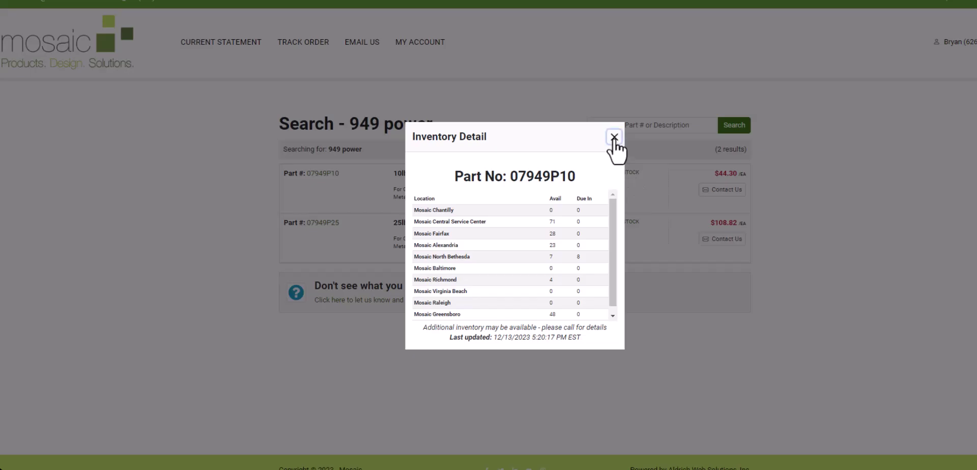
{"action": "left_click", "coordinate": [614, 137]}
{"action": "left_click", "coordinate": [625, 174]}
{"action": "left_click", "coordinate": [614, 137]}
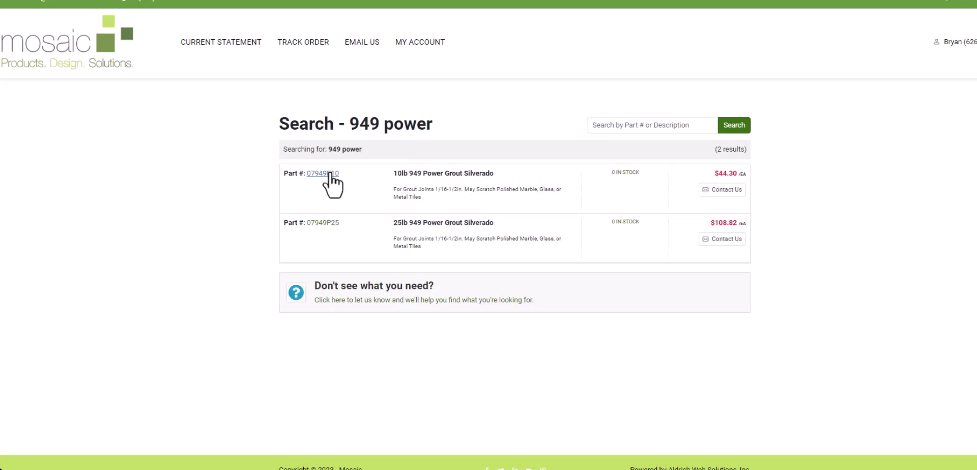
Open part 07949P10's purchase history and highlight the 9/30/2022 purchase row
{"action": "left_click", "coordinate": [320, 174]}
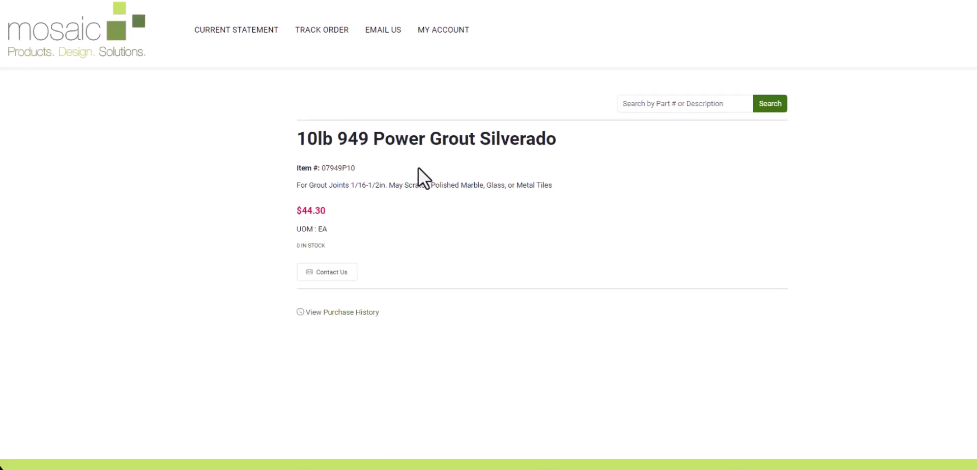
{"action": "left_click", "coordinate": [354, 313]}
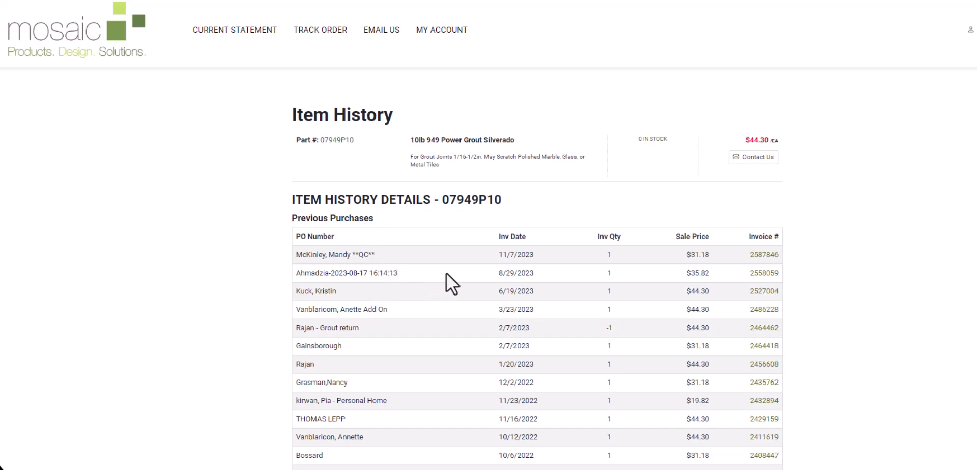
{"action": "scroll", "coordinate": [489, 460], "scroll_direction": "down", "scroll_amount": 1}
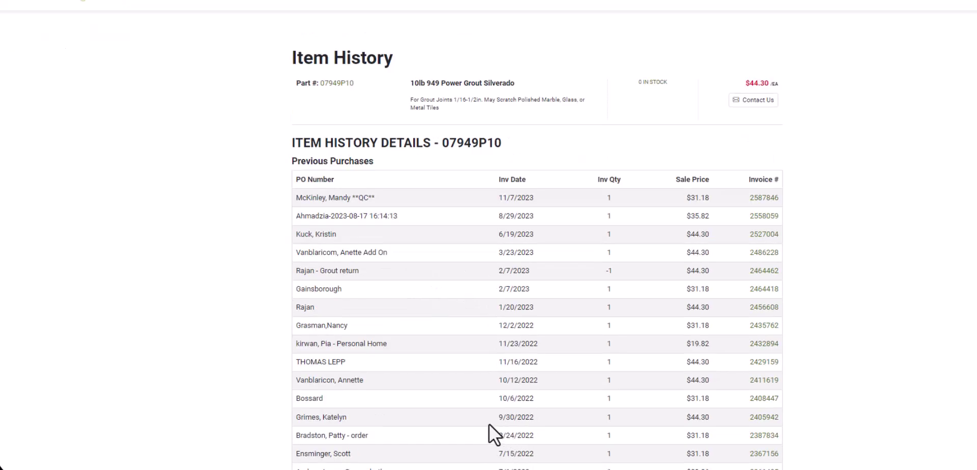
{"action": "left_click_drag", "start_coordinate": [542, 420], "coordinate": [295, 418]}
Search the catalogue for 'kerdi board', getting 54 results led by the $697.31 Kerdi Board Kit
{"action": "left_click", "coordinate": [407, 425]}
{"action": "scroll", "coordinate": [593, 390], "scroll_direction": "down", "scroll_amount": 2}
{"action": "scroll", "coordinate": [599, 407], "scroll_direction": "up", "scroll_amount": 3}
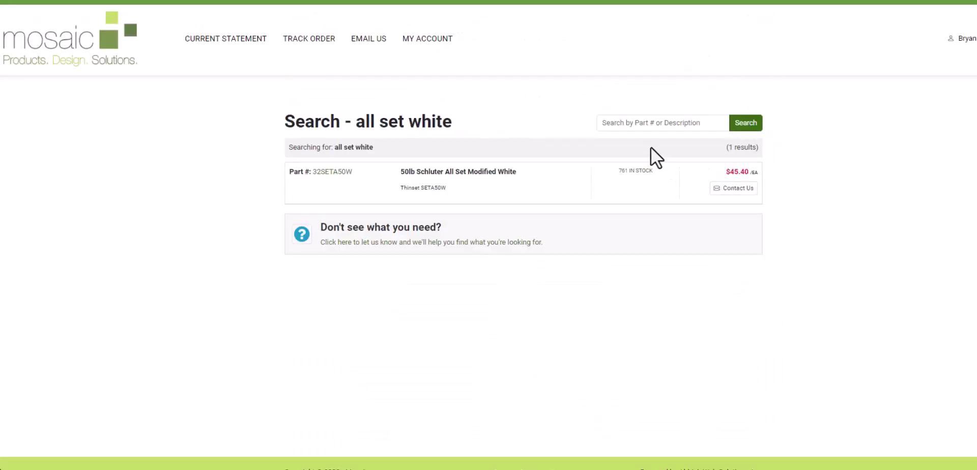
{"action": "left_click", "coordinate": [638, 124]}
{"action": "type", "text": "kerdi board"}
{"action": "key", "text": "Return"}
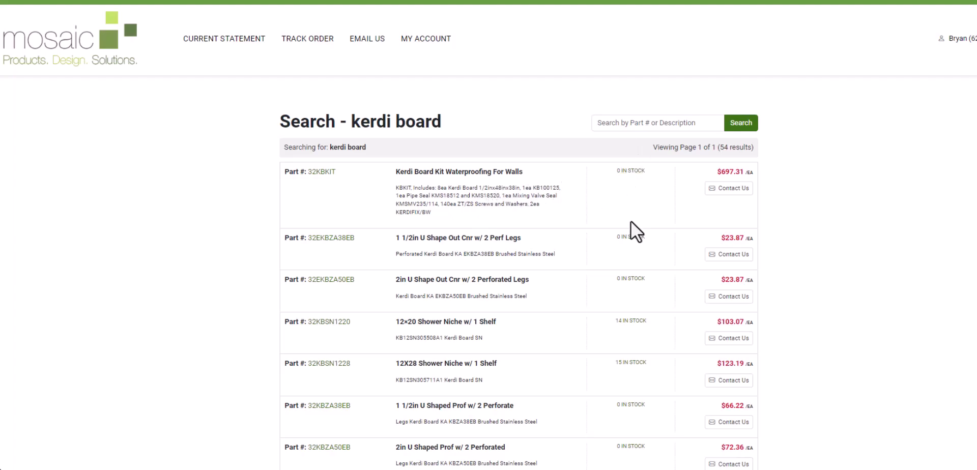
{"action": "scroll", "coordinate": [632, 330], "scroll_direction": "down", "scroll_amount": 1}
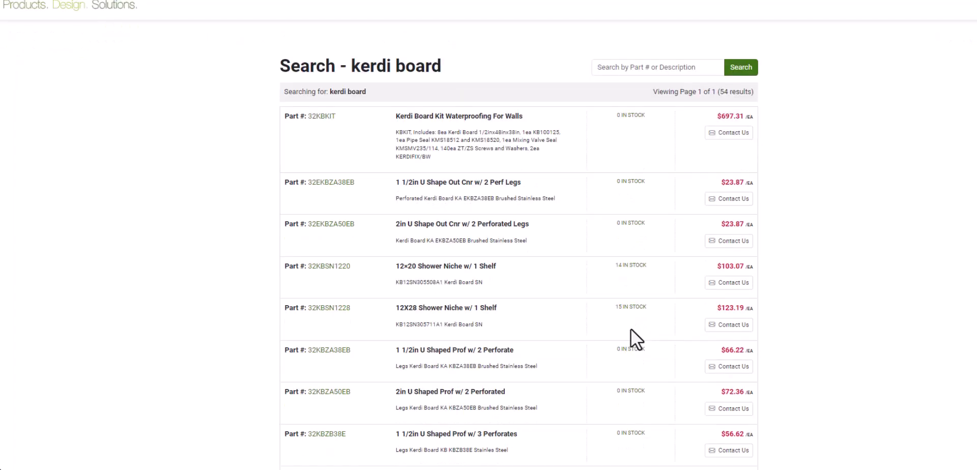
{"action": "scroll", "coordinate": [634, 339], "scroll_direction": "down", "scroll_amount": 1}
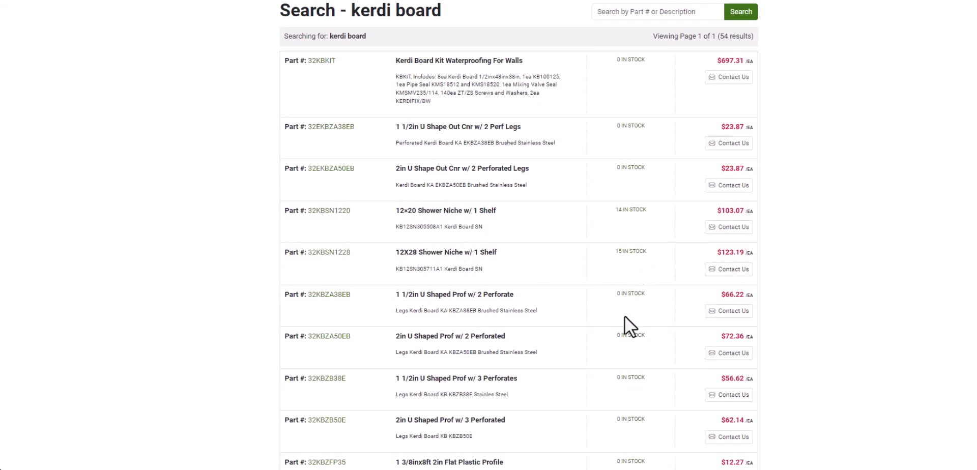
{"action": "scroll", "coordinate": [626, 325], "scroll_direction": "down", "scroll_amount": 8}
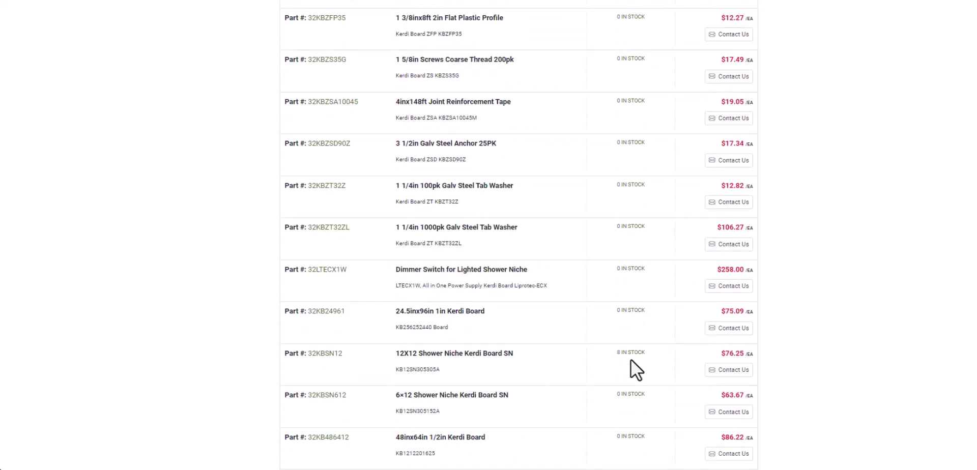
{"action": "scroll", "coordinate": [631, 360], "scroll_direction": "down", "scroll_amount": 1}
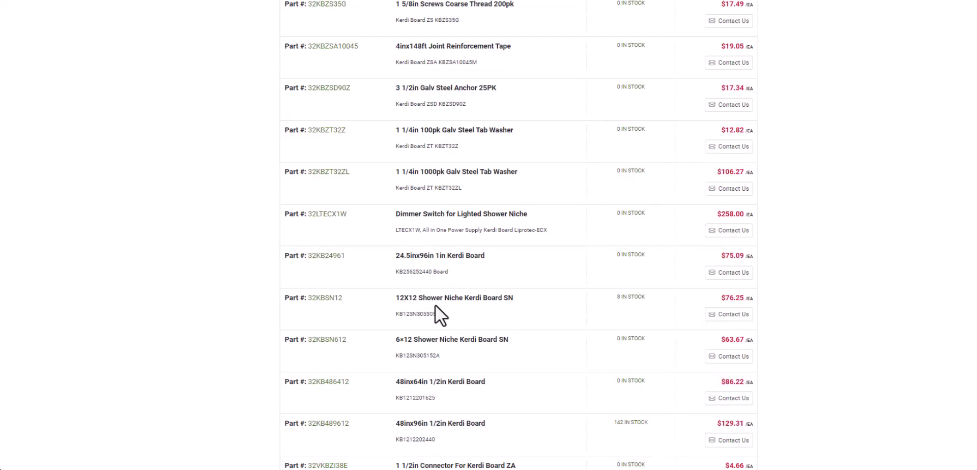
{"action": "scroll", "coordinate": [601, 325], "scroll_direction": "down", "scroll_amount": 2}
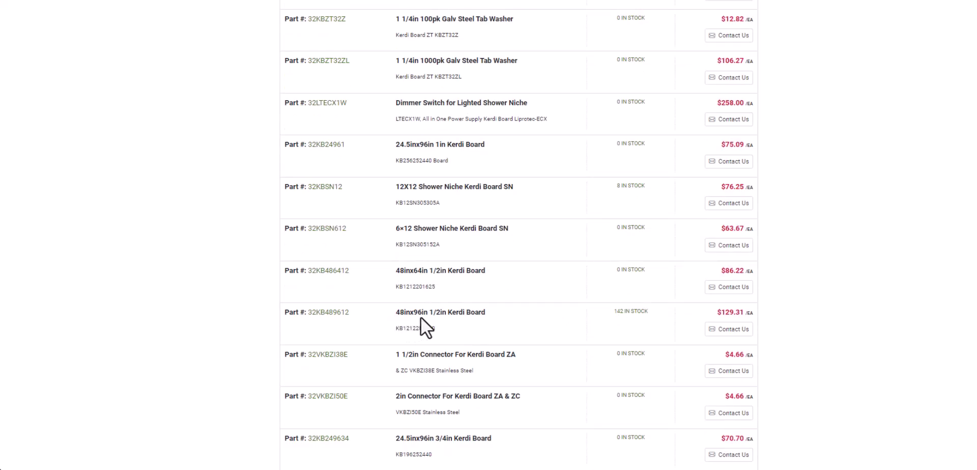
{"action": "scroll", "coordinate": [484, 319], "scroll_direction": "down", "scroll_amount": 1}
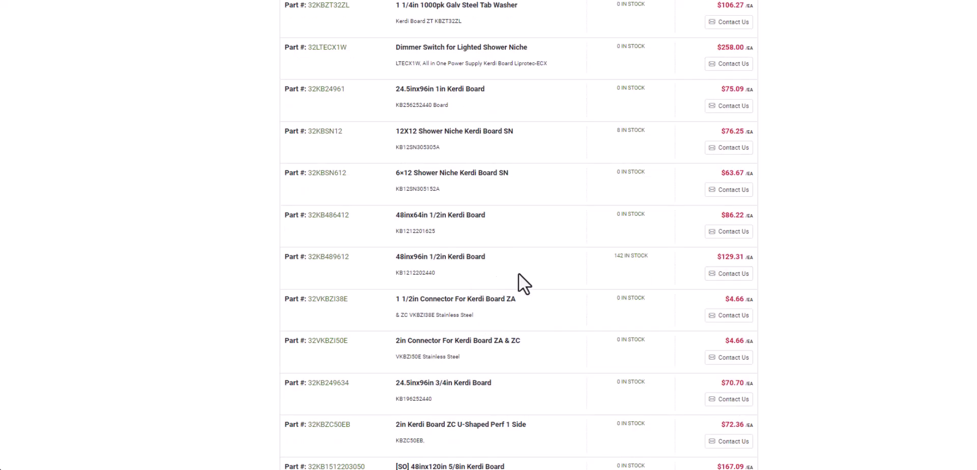
Review purchase history for part 32KB489612 (48inx96in 1/2in Kerdi Board), then go to My Account Home
{"action": "left_click", "coordinate": [329, 257]}
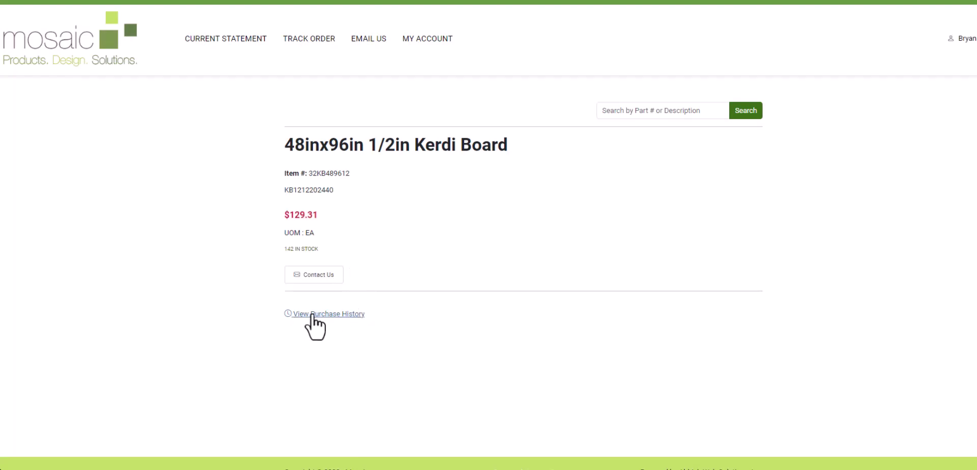
{"action": "left_click", "coordinate": [359, 313]}
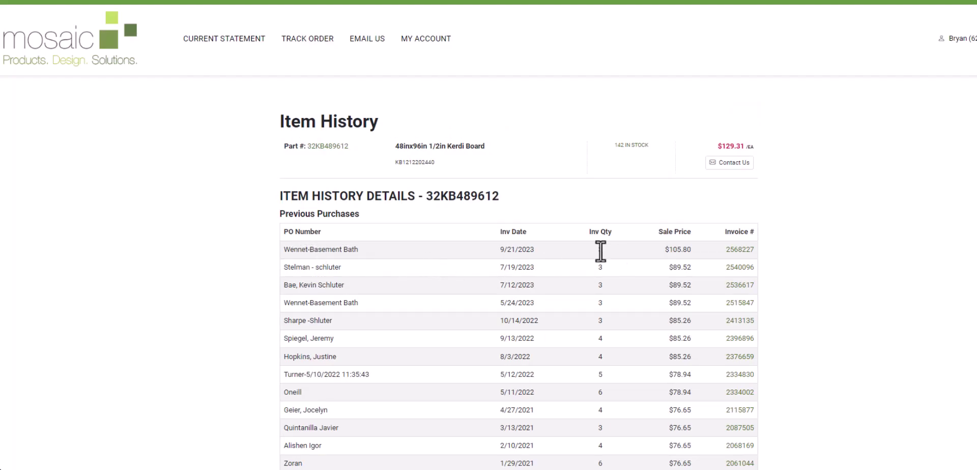
{"action": "scroll", "coordinate": [514, 254], "scroll_direction": "down", "scroll_amount": 1}
{"action": "scroll", "coordinate": [509, 273], "scroll_direction": "up", "scroll_amount": 1}
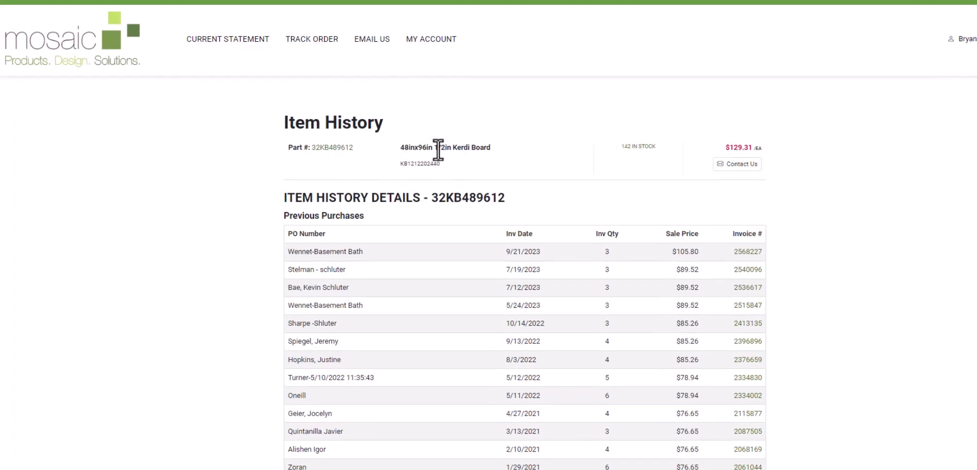
{"action": "left_click", "coordinate": [436, 58]}
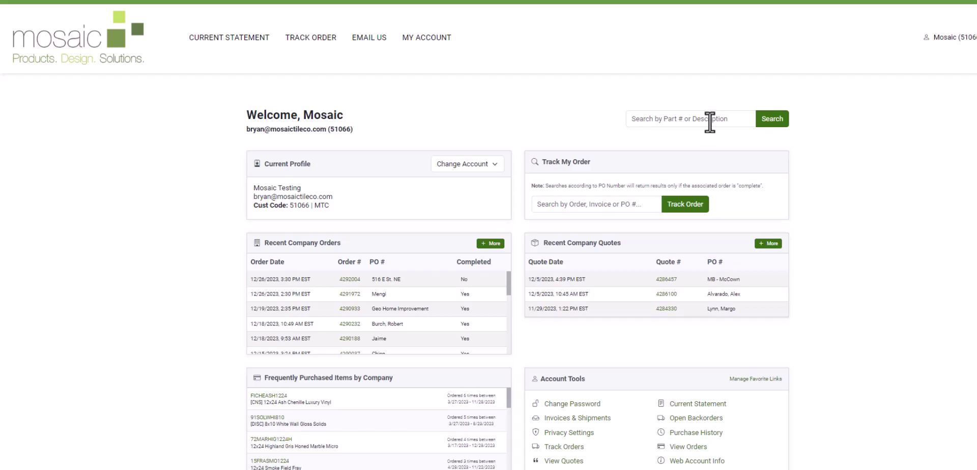
Rerun the earlier '949 power' search from the search-history list under the testing account
{"action": "left_click", "coordinate": [710, 122]}
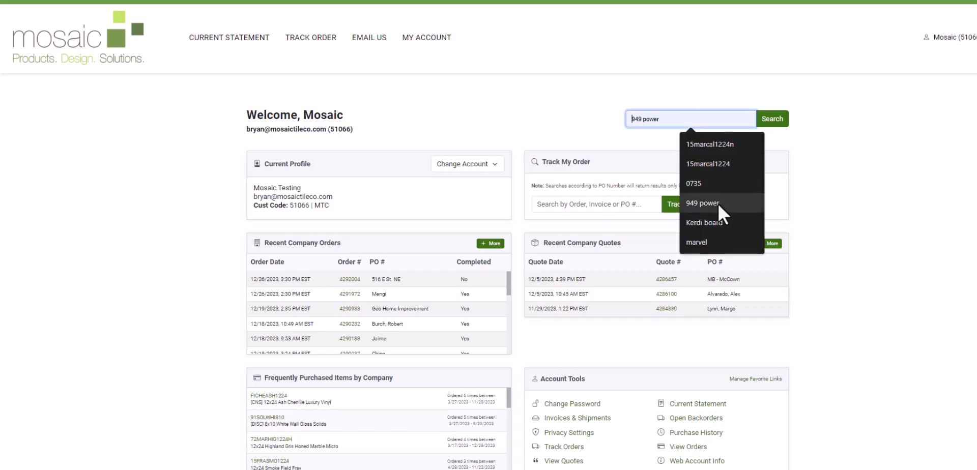
{"action": "left_click", "coordinate": [718, 203]}
{"action": "left_click", "coordinate": [770, 122]}
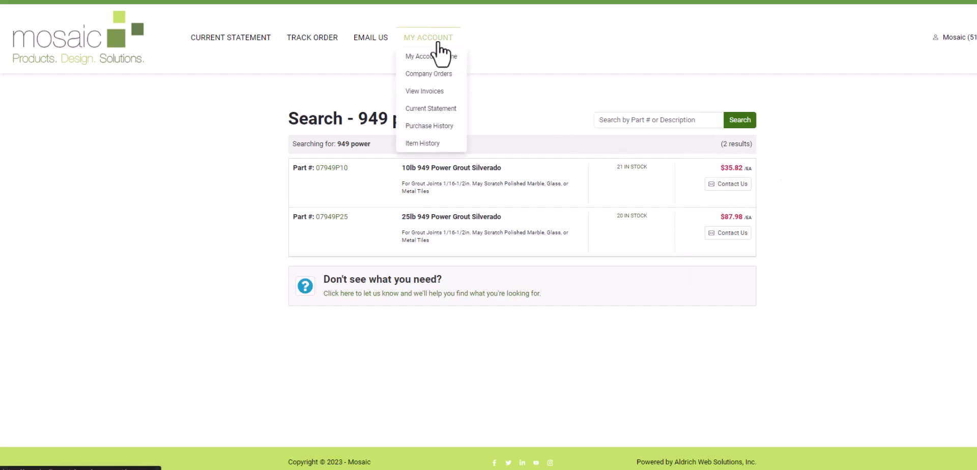
Switch to the Retail Pricing account from My Account home
{"action": "left_click", "coordinate": [437, 53]}
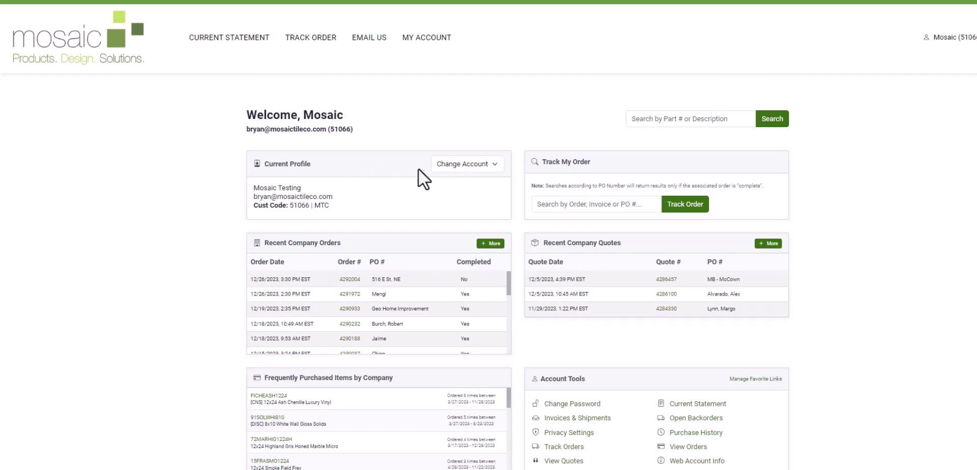
{"action": "left_click", "coordinate": [470, 166]}
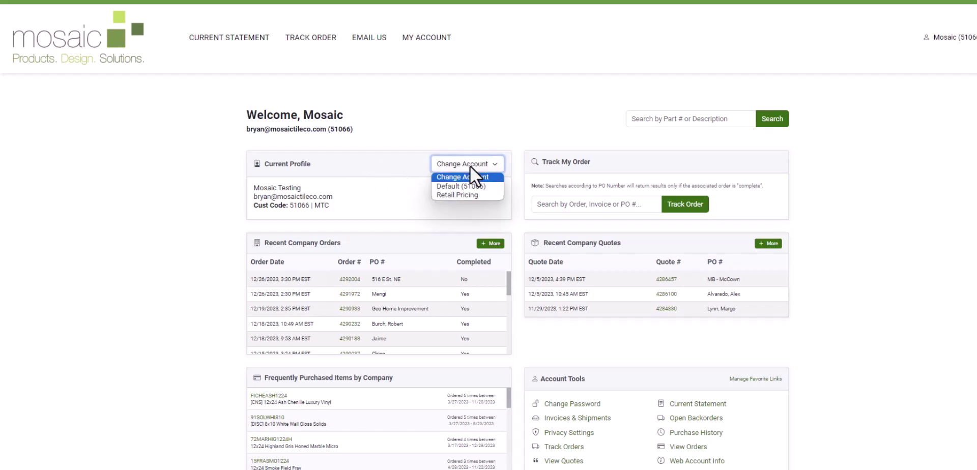
{"action": "left_click", "coordinate": [475, 196]}
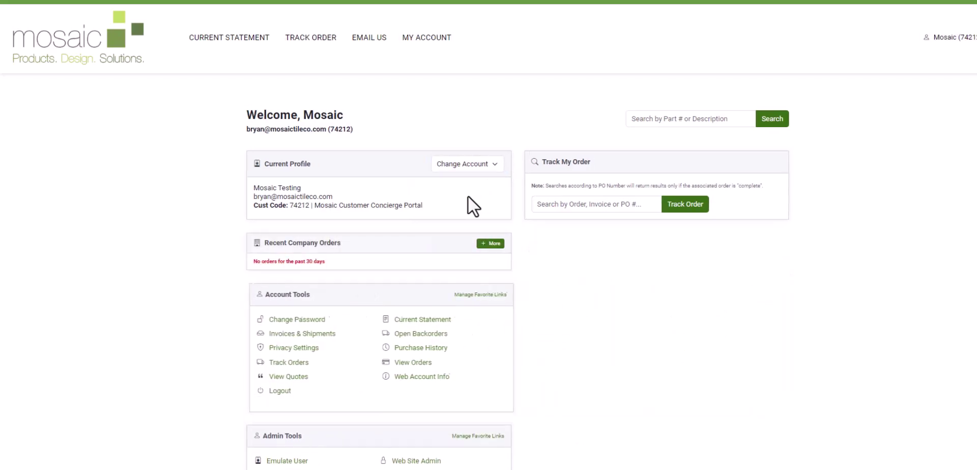
Rerun the '949 power' search under Retail Pricing to compare its results
{"action": "left_click", "coordinate": [686, 120]}
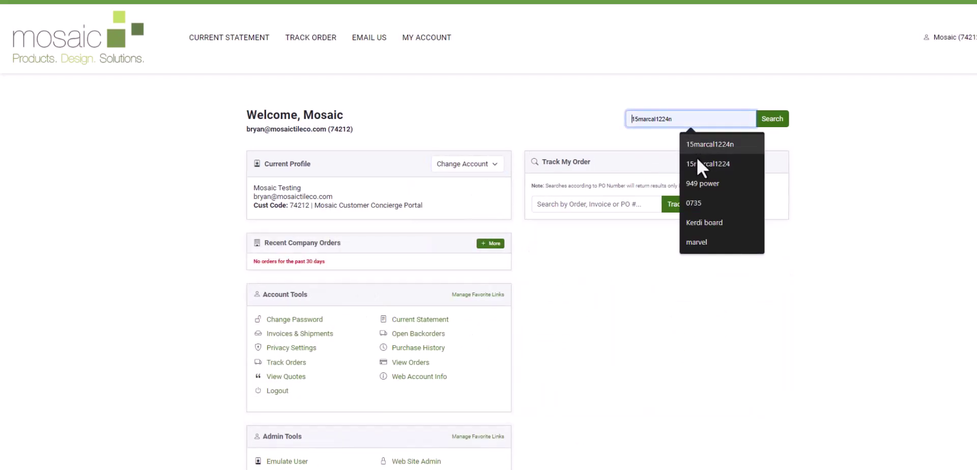
{"action": "left_click", "coordinate": [702, 184]}
{"action": "left_click", "coordinate": [774, 122]}
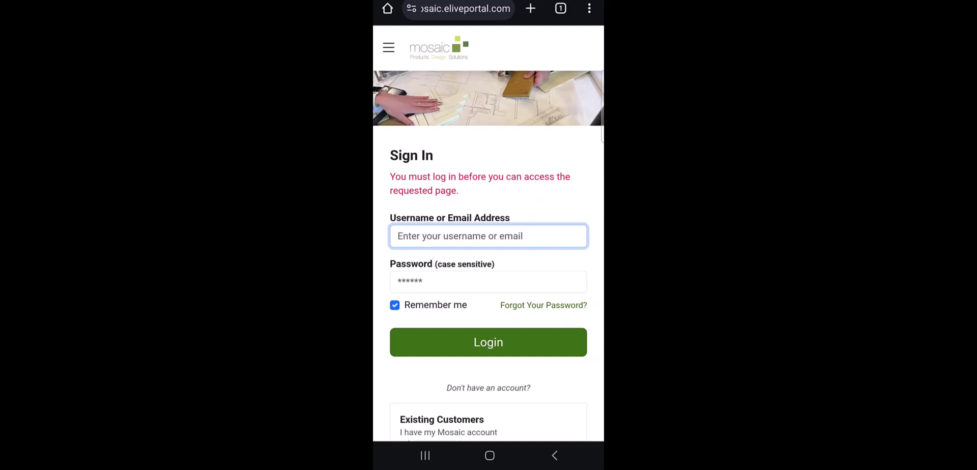
Sign in on the phone with the suggested e-mail username and the account password, declining to save it
{"action": "type", "text": "Brya"}
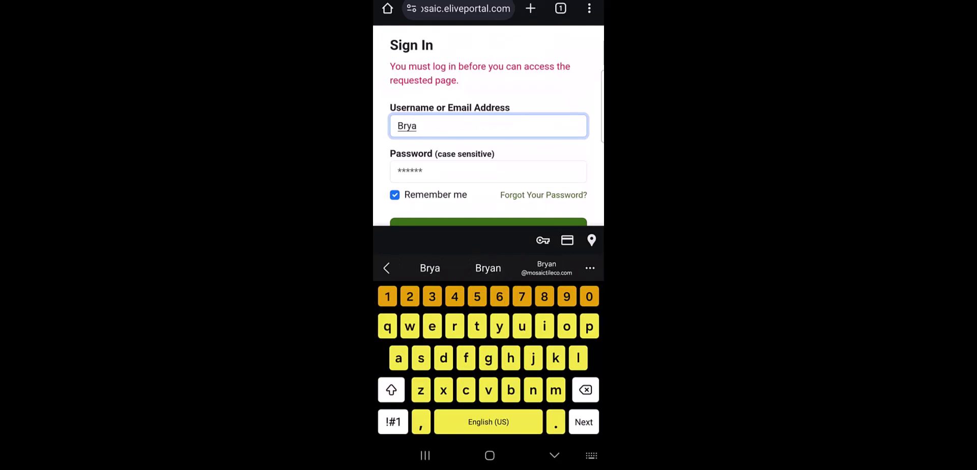
{"action": "left_click", "coordinate": [547, 268]}
{"action": "left_click", "coordinate": [489, 171]}
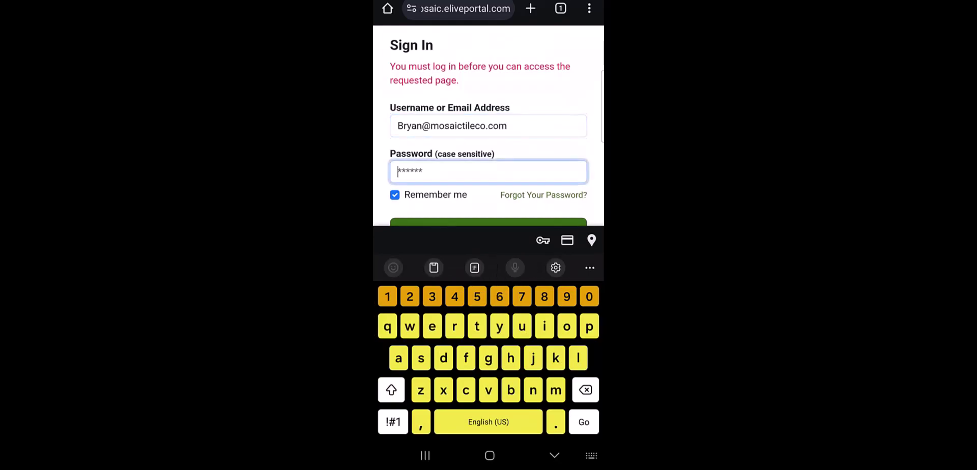
{"action": "type", "text": "****"}
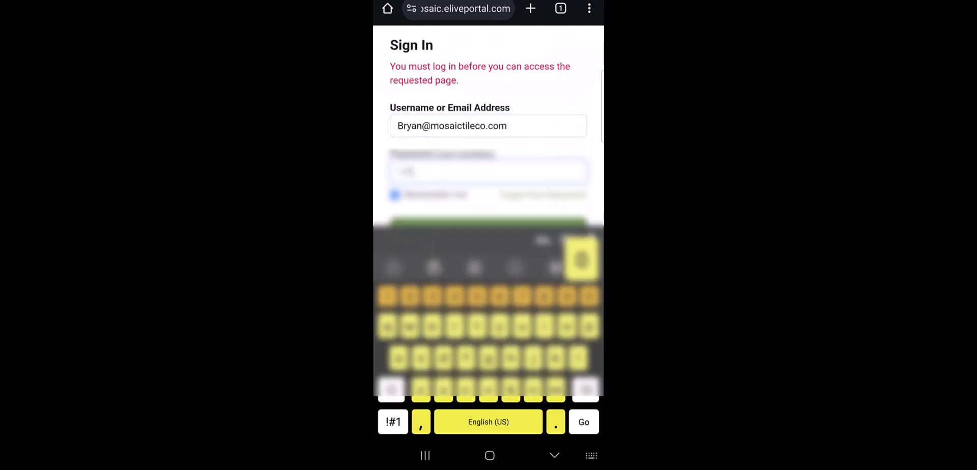
{"action": "type", "text": "*"}
{"action": "left_click", "coordinate": [393, 422]}
{"action": "type", "text": "*"}
{"action": "key", "text": "Return"}
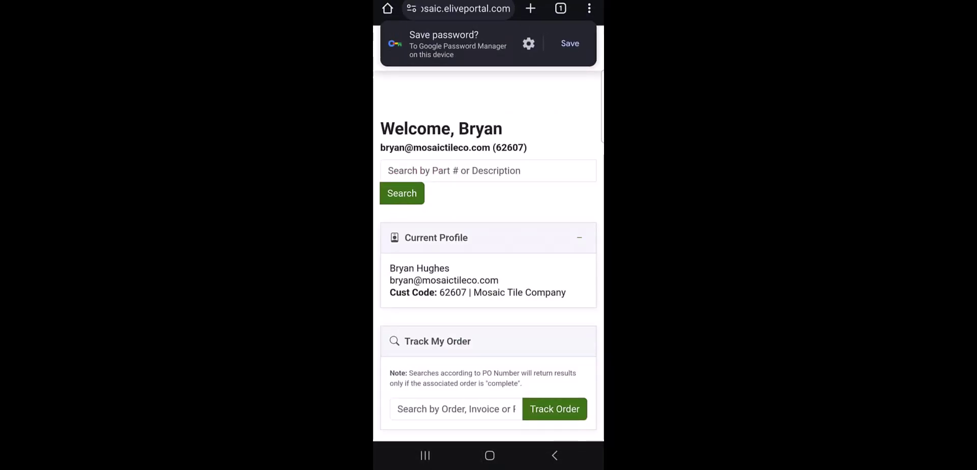
{"action": "left_click_drag", "start_coordinate": [458, 43], "coordinate": [585, 43]}
Search 'Kerdi board' from the suggestion list and scroll through its 54 results
{"action": "scroll", "coordinate": [489, 255], "scroll_direction": "down", "scroll_amount": 5}
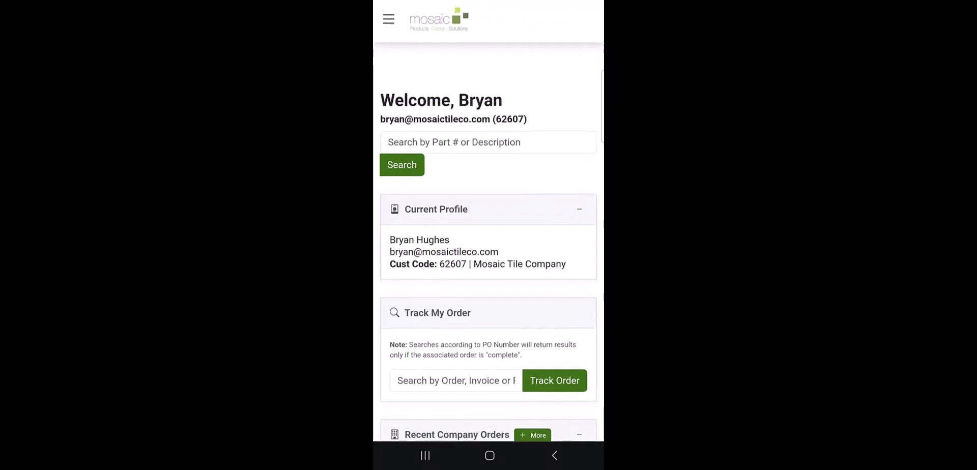
{"action": "scroll", "coordinate": [489, 255], "scroll_direction": "up", "scroll_amount": 4}
{"action": "scroll", "coordinate": [489, 255], "scroll_direction": "up", "scroll_amount": 1}
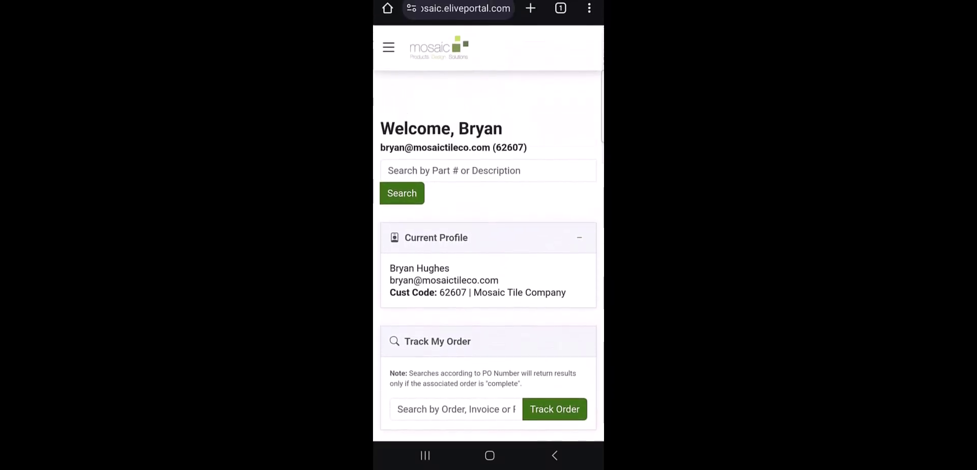
{"action": "left_click", "coordinate": [489, 170]}
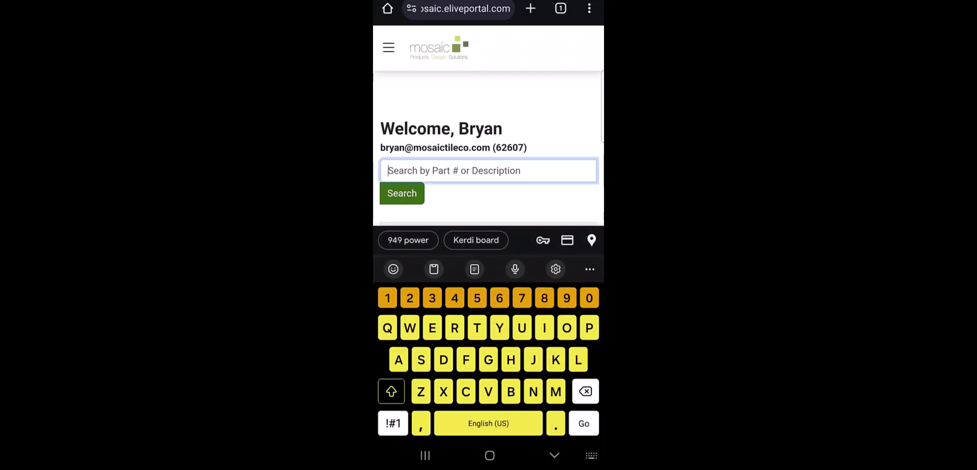
{"action": "left_click", "coordinate": [476, 240]}
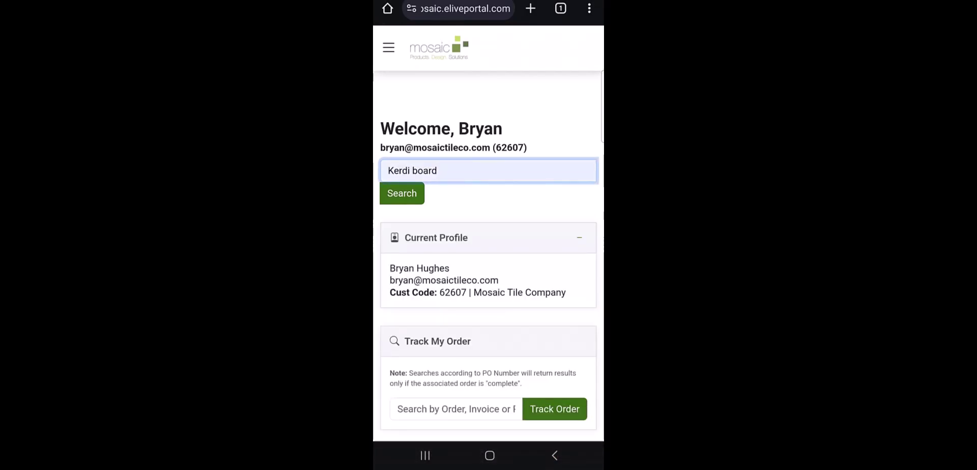
{"action": "left_click", "coordinate": [402, 193]}
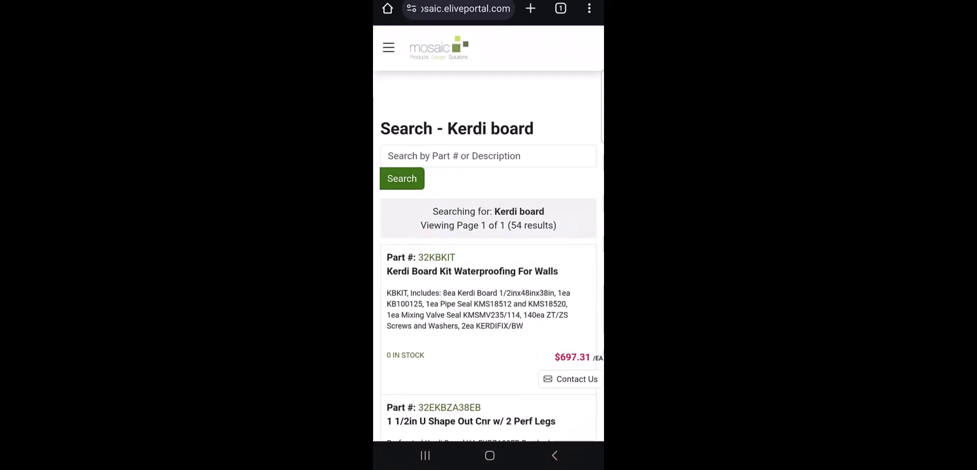
{"action": "scroll", "coordinate": [489, 256], "scroll_direction": "down", "scroll_amount": 2}
{"action": "scroll", "coordinate": [489, 256], "scroll_direction": "up", "scroll_amount": 2}
{"action": "scroll", "coordinate": [489, 256], "scroll_direction": "down", "scroll_amount": 5}
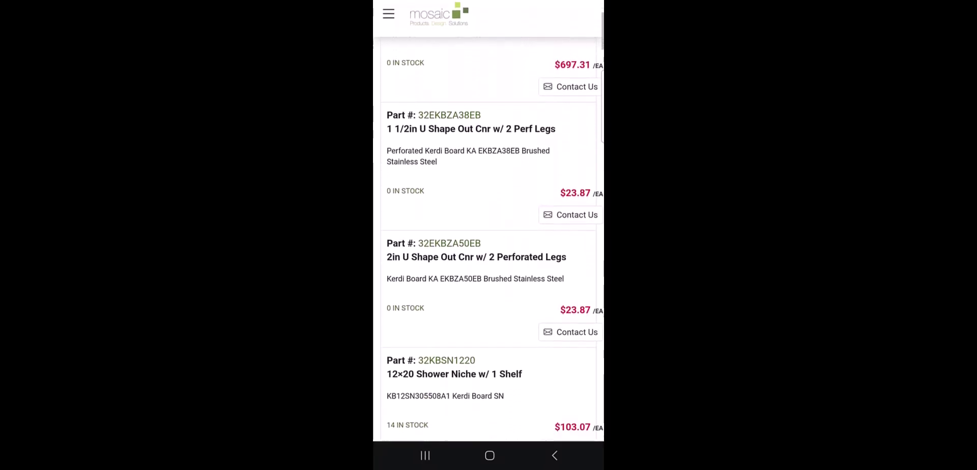
{"action": "scroll", "coordinate": [489, 257], "scroll_direction": "down", "scroll_amount": 2}
{"action": "scroll", "coordinate": [489, 256], "scroll_direction": "up", "scroll_amount": 4}
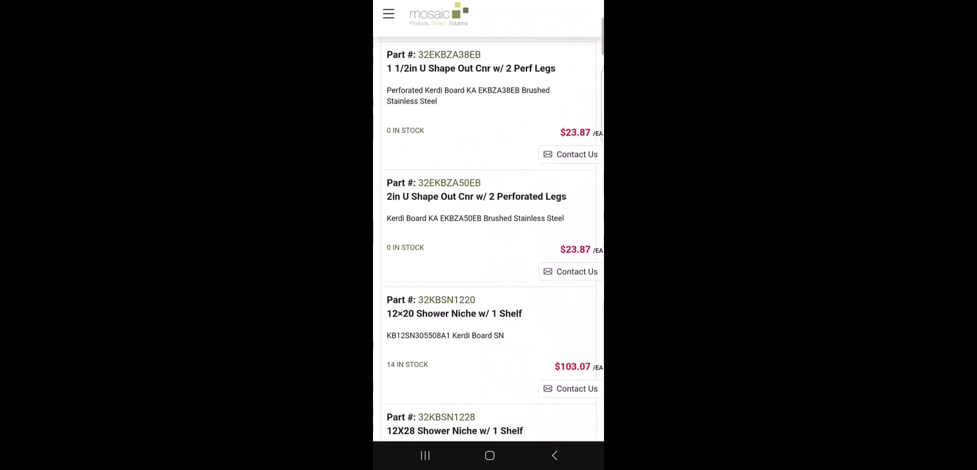
{"action": "scroll", "coordinate": [489, 256], "scroll_direction": "up", "scroll_amount": 3}
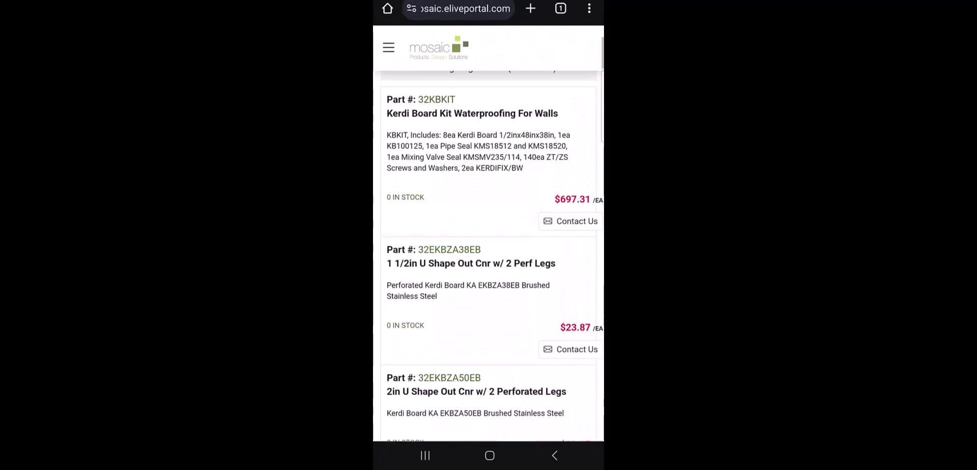
{"action": "scroll", "coordinate": [489, 257], "scroll_direction": "down", "scroll_amount": 8}
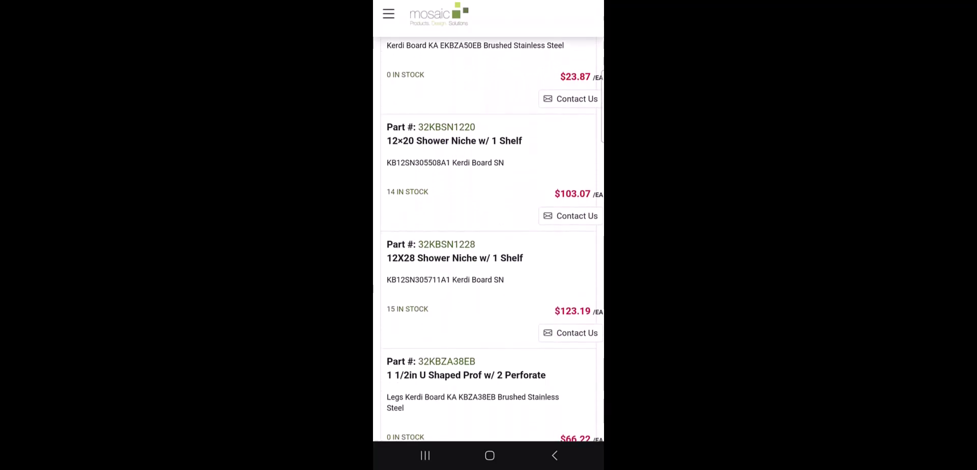
Check the per-branch Inventory Detail for the 12X28 Shower Niche, then close it
{"action": "left_click", "coordinate": [407, 309]}
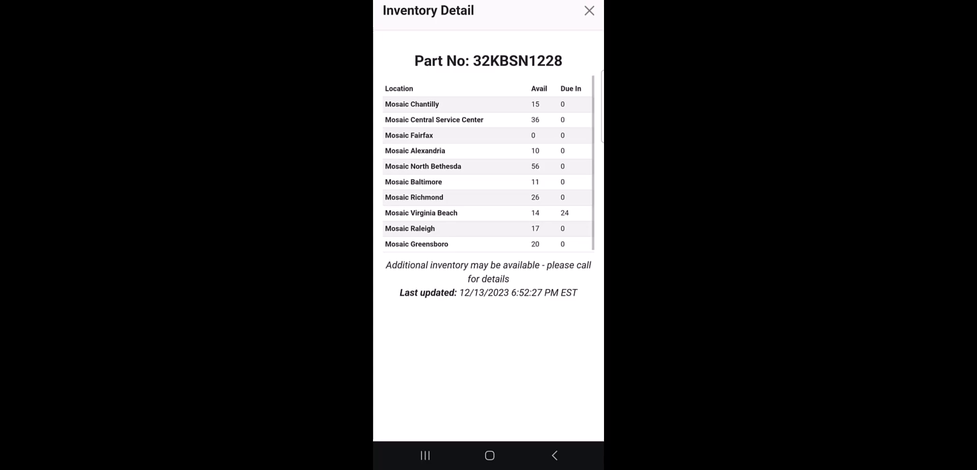
{"action": "key", "text": "Escape"}
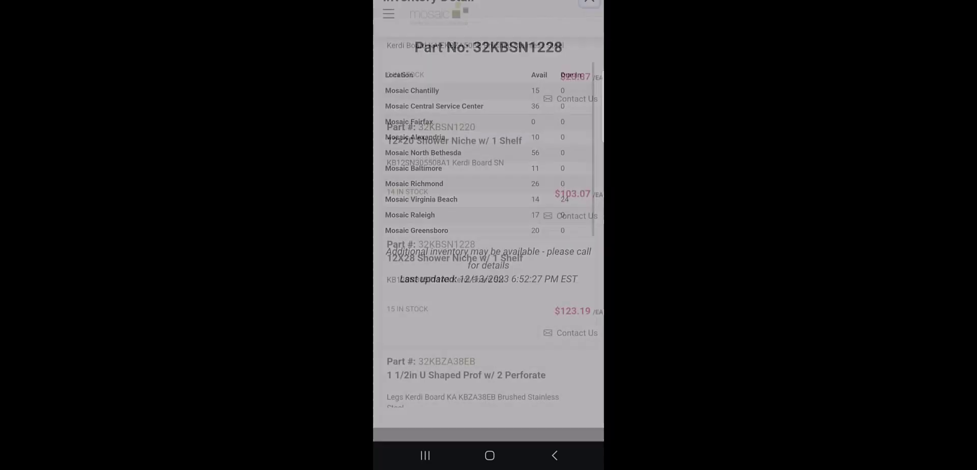
{"action": "scroll", "coordinate": [489, 222], "scroll_direction": "down", "scroll_amount": 4}
{"action": "scroll", "coordinate": [489, 222], "scroll_direction": "up", "scroll_amount": 4}
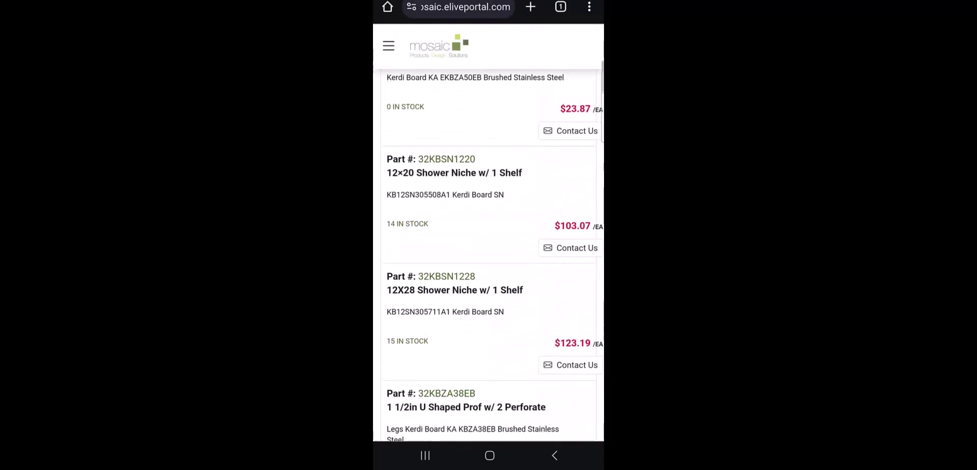
Return to the Welcome page and scroll down to Recent Company Orders
{"action": "left_click", "coordinate": [555, 456]}
{"action": "scroll", "coordinate": [489, 255], "scroll_direction": "down", "scroll_amount": 3}
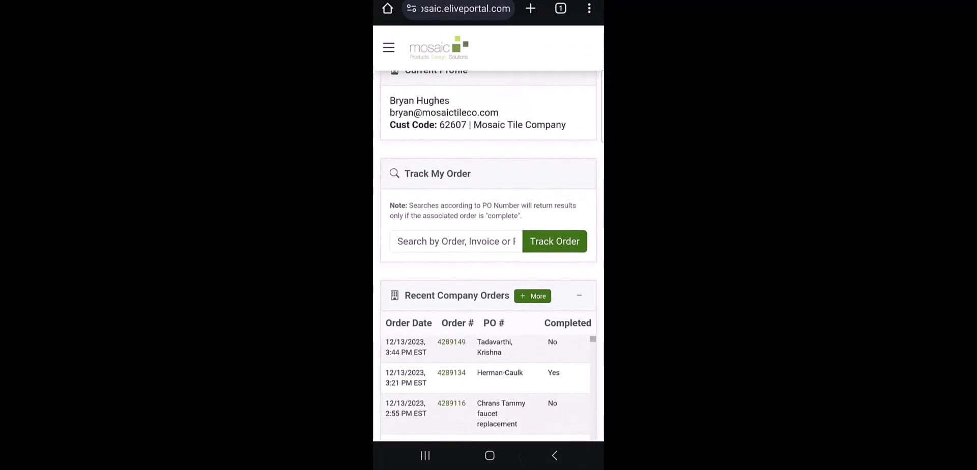
{"action": "scroll", "coordinate": [489, 222], "scroll_direction": "down", "scroll_amount": 1}
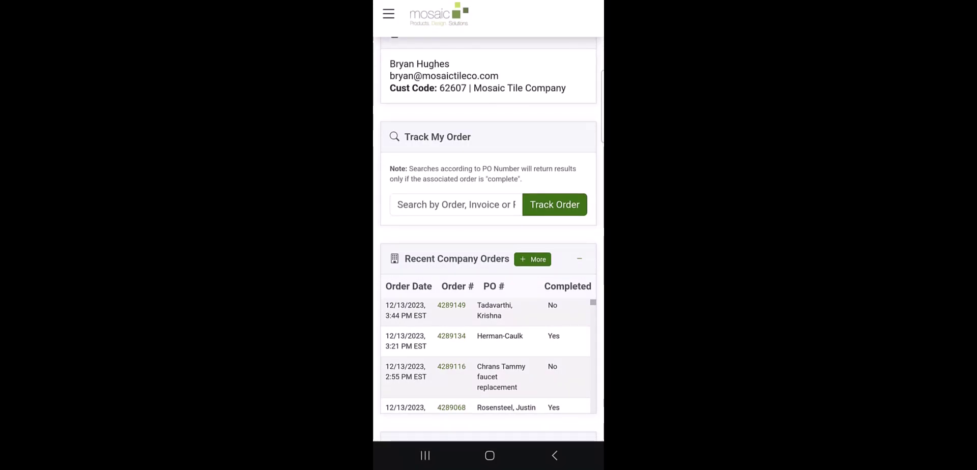
{"action": "scroll", "coordinate": [489, 240], "scroll_direction": "down", "scroll_amount": 3}
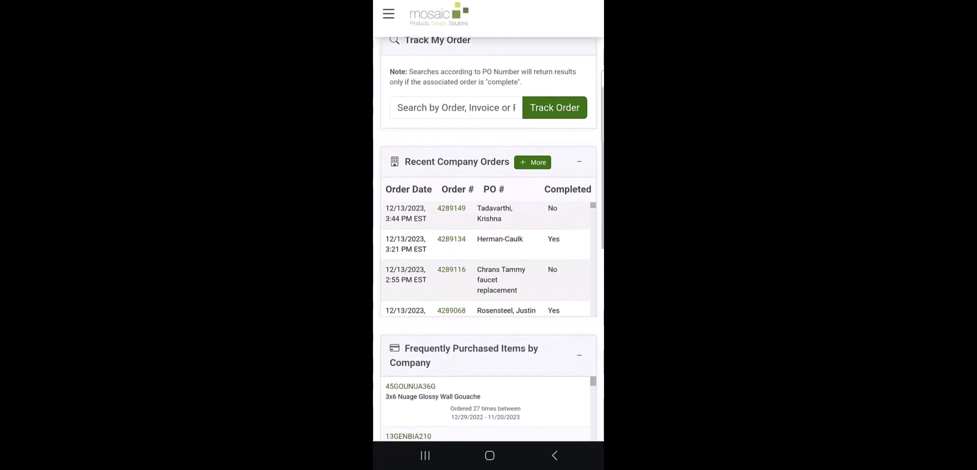
{"action": "scroll", "coordinate": [489, 239], "scroll_direction": "down", "scroll_amount": 1}
{"action": "left_click", "coordinate": [534, 151]}
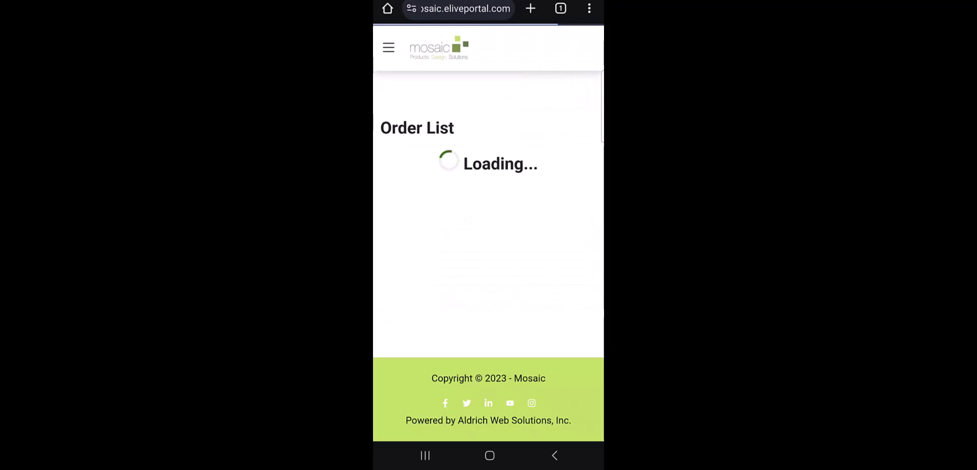
{"action": "scroll", "coordinate": [489, 255], "scroll_direction": "down", "scroll_amount": 3}
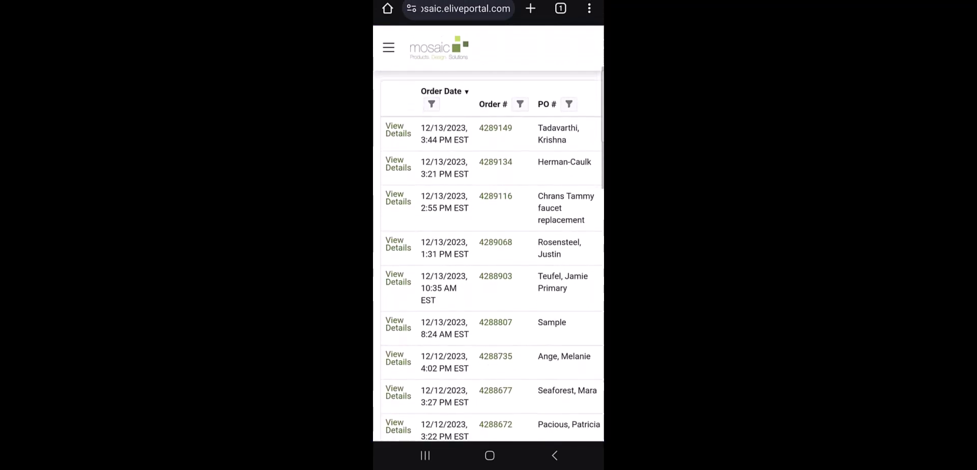
{"action": "scroll", "coordinate": [489, 240], "scroll_direction": "down", "scroll_amount": 5}
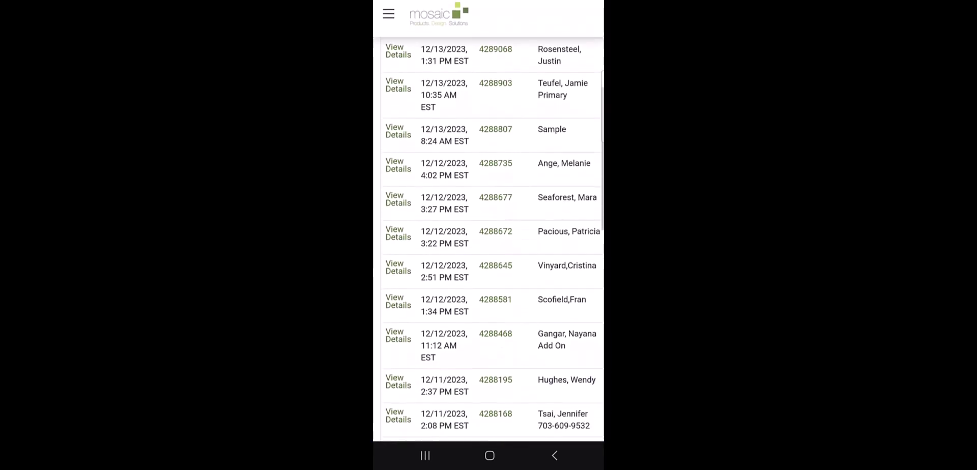
{"action": "scroll", "coordinate": [489, 240], "scroll_direction": "right", "scroll_amount": 3}
{"action": "scroll", "coordinate": [489, 240], "scroll_direction": "left", "scroll_amount": 1}
{"action": "scroll", "coordinate": [489, 240], "scroll_direction": "left", "scroll_amount": 2}
{"action": "scroll", "coordinate": [489, 239], "scroll_direction": "up", "scroll_amount": 5}
{"action": "scroll", "coordinate": [488, 239], "scroll_direction": "up", "scroll_amount": 10}
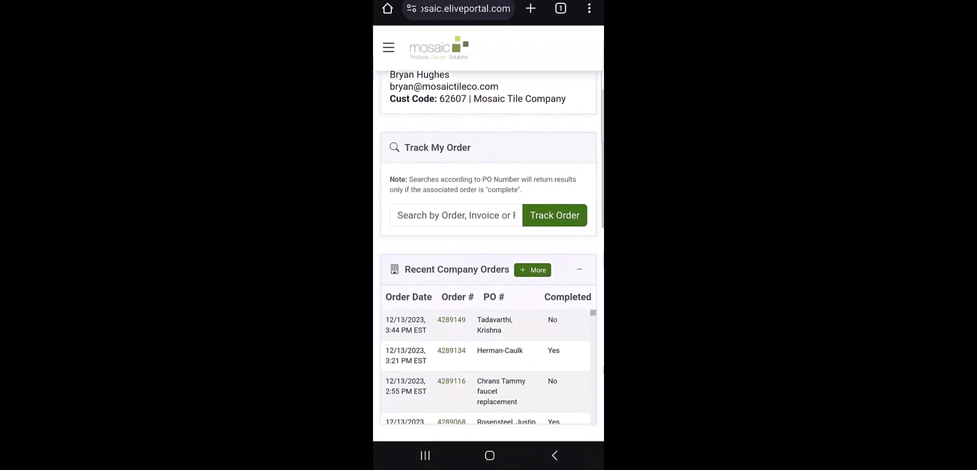
{"action": "scroll", "coordinate": [489, 240], "scroll_direction": "down", "scroll_amount": 3}
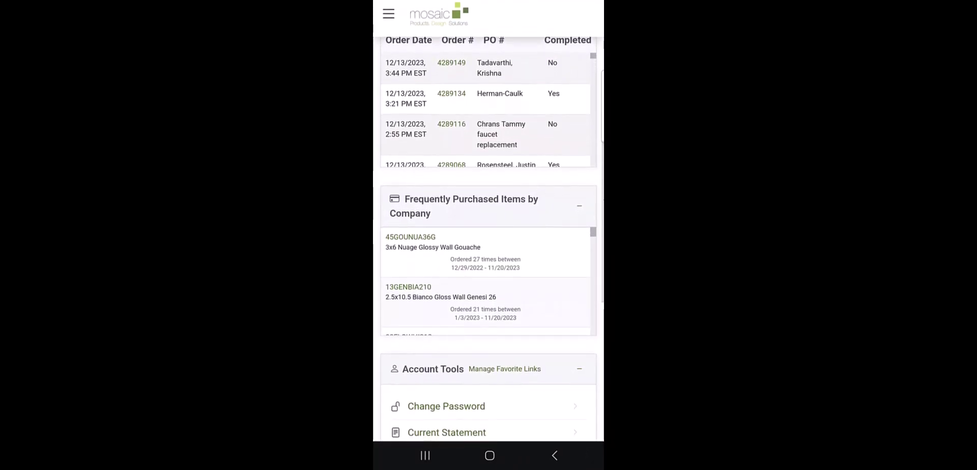
{"action": "scroll", "coordinate": [489, 239], "scroll_direction": "down", "scroll_amount": 3}
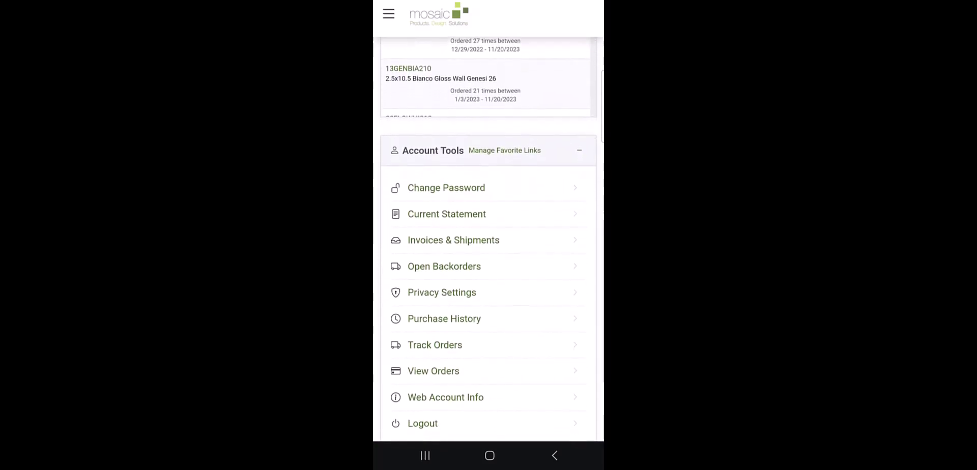
{"action": "scroll", "coordinate": [489, 239], "scroll_direction": "down", "scroll_amount": 1}
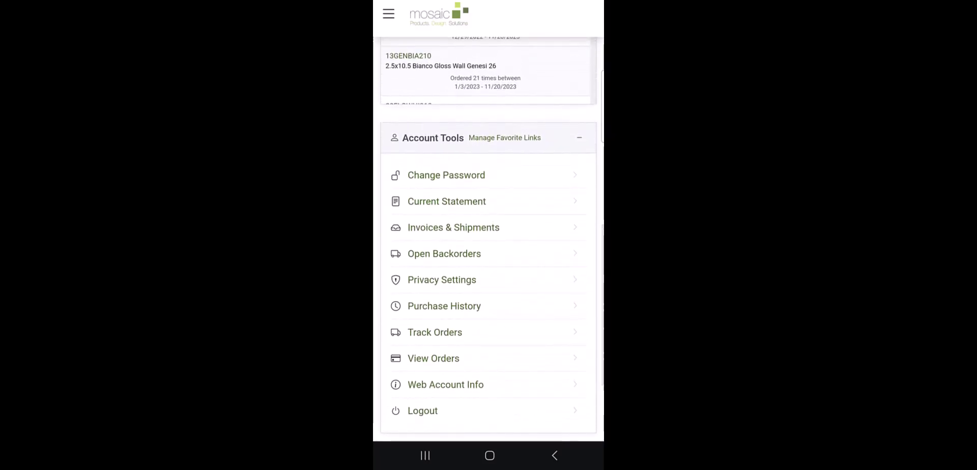
Open the Current Statement from Account Tools and look through its invoices
{"action": "left_click", "coordinate": [447, 202]}
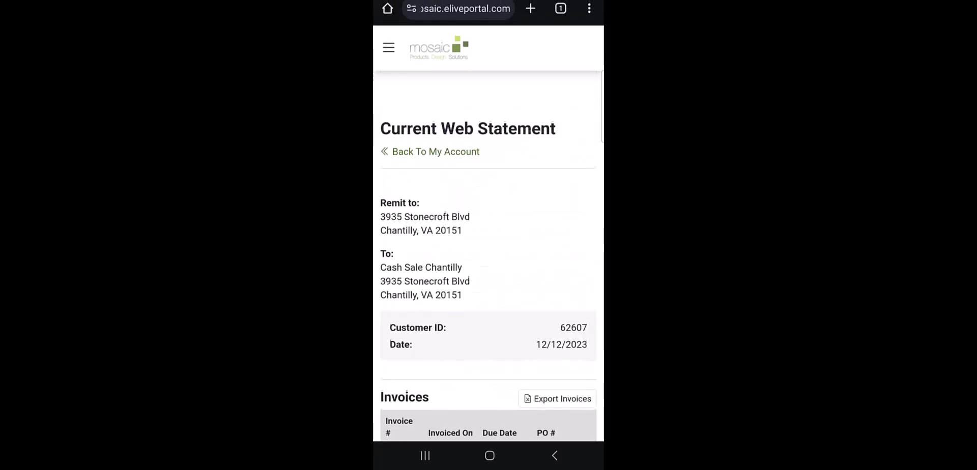
{"action": "scroll", "coordinate": [489, 239], "scroll_direction": "down", "scroll_amount": 10}
{"action": "scroll", "coordinate": [489, 240], "scroll_direction": "down", "scroll_amount": 10}
{"action": "scroll", "coordinate": [489, 239], "scroll_direction": "up", "scroll_amount": 6}
{"action": "scroll", "coordinate": [489, 255], "scroll_direction": "up", "scroll_amount": 8}
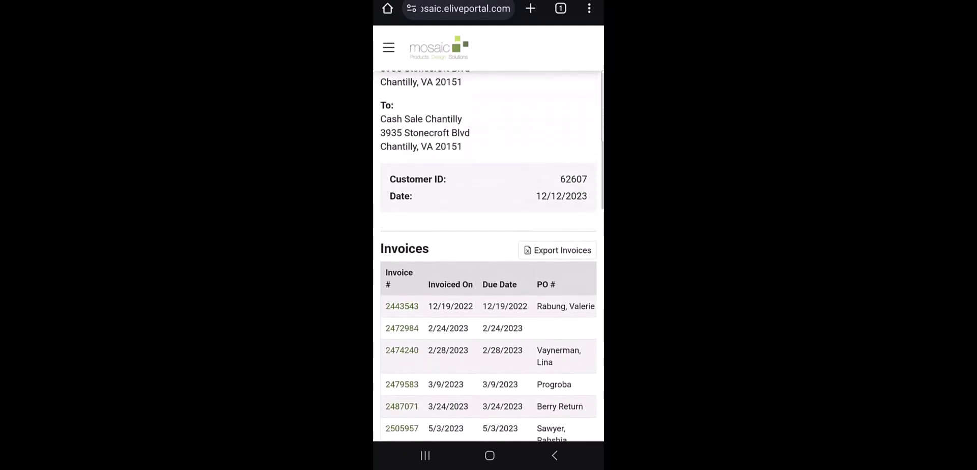
Export and download the CurrentStatementInvoices spreadsheet, view it, and return to the dashboard
{"action": "left_click", "coordinate": [558, 250]}
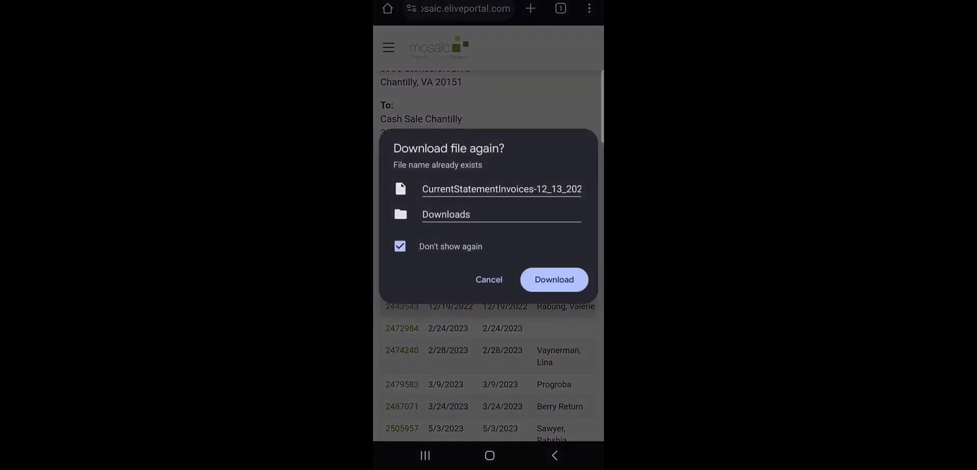
{"action": "left_click", "coordinate": [554, 280]}
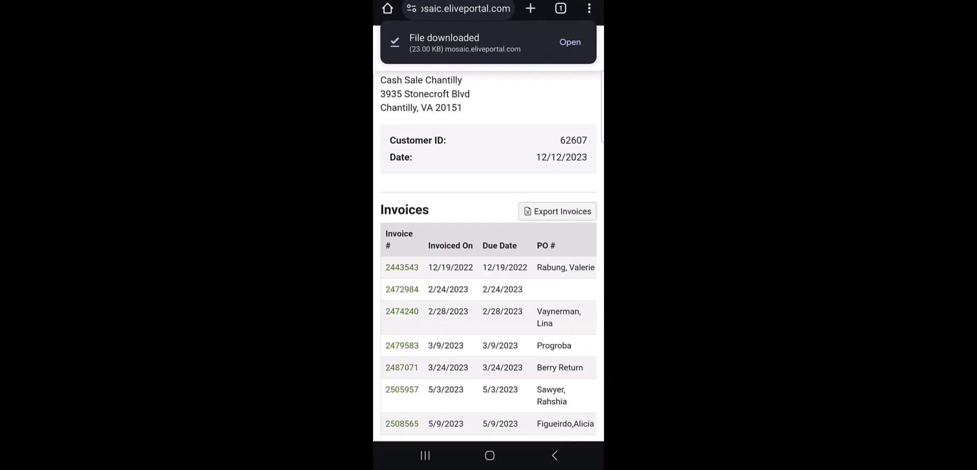
{"action": "left_click", "coordinate": [569, 39]}
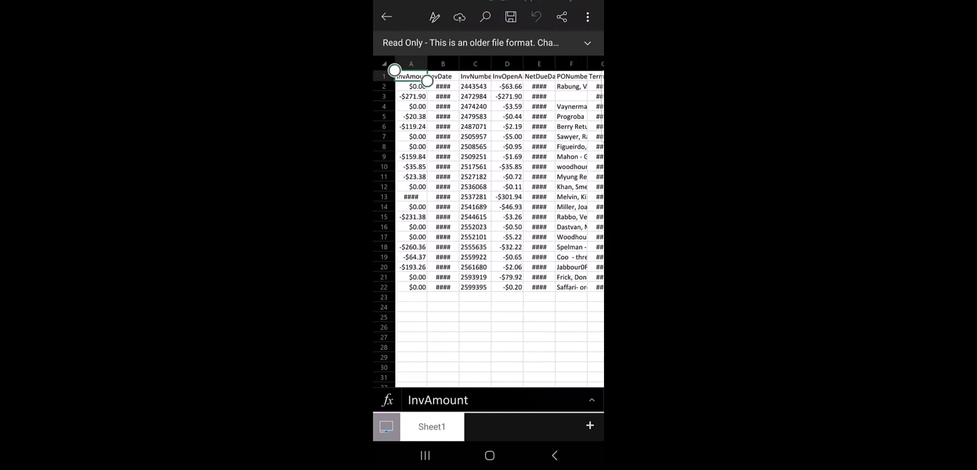
{"action": "left_click", "coordinate": [555, 456]}
{"action": "left_click", "coordinate": [555, 455]}
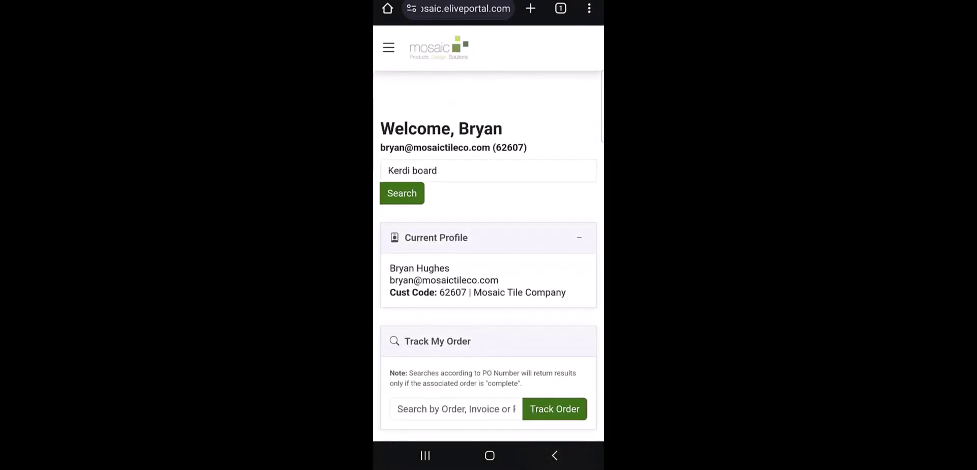